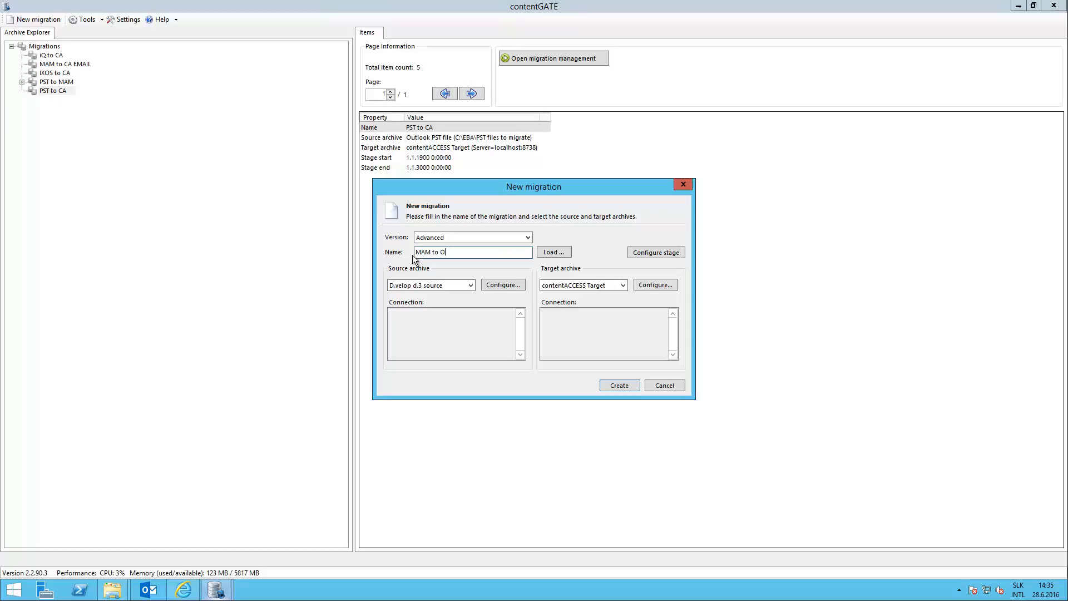
Complete the migration name as MAM to O365 and choose MAM as the source archive.
type("365")
left_click(471, 287)
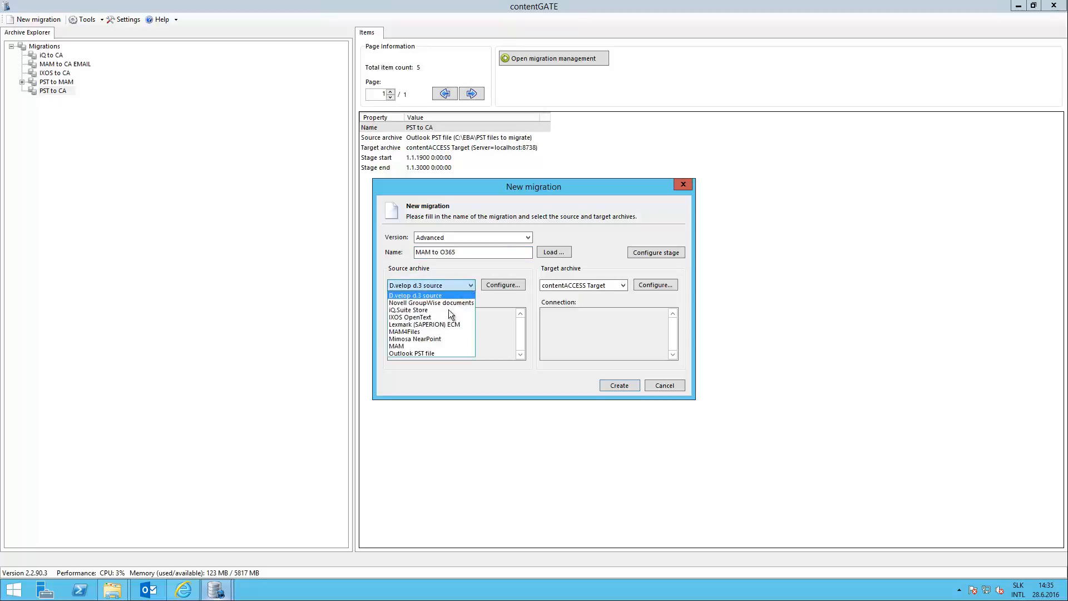
left_click(423, 346)
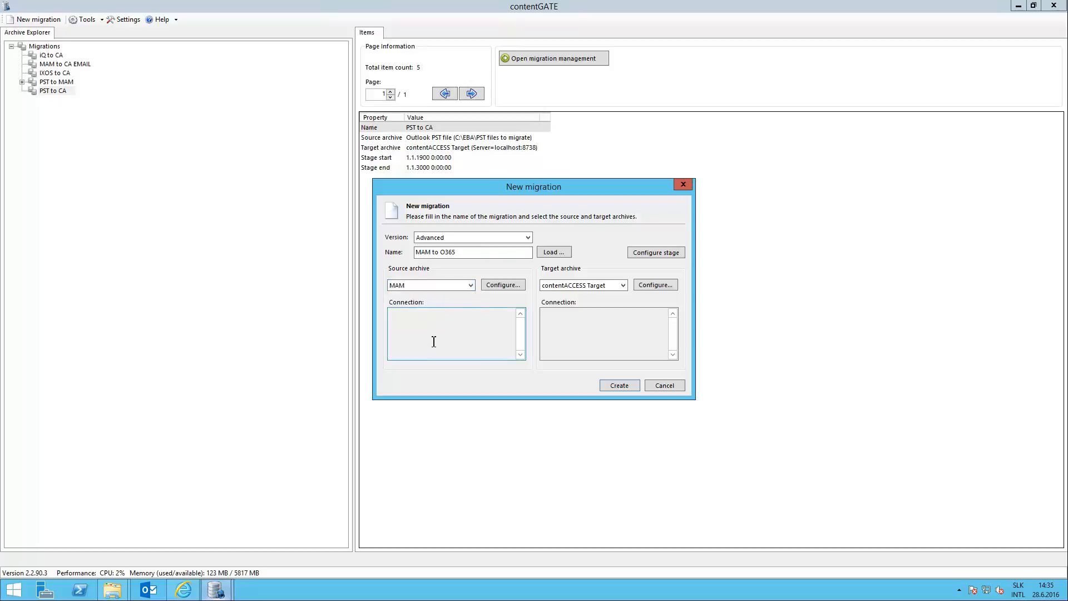
Start configuring the MAM source's database connection with Microsoft SQL Server as the database type.
left_click(495, 285)
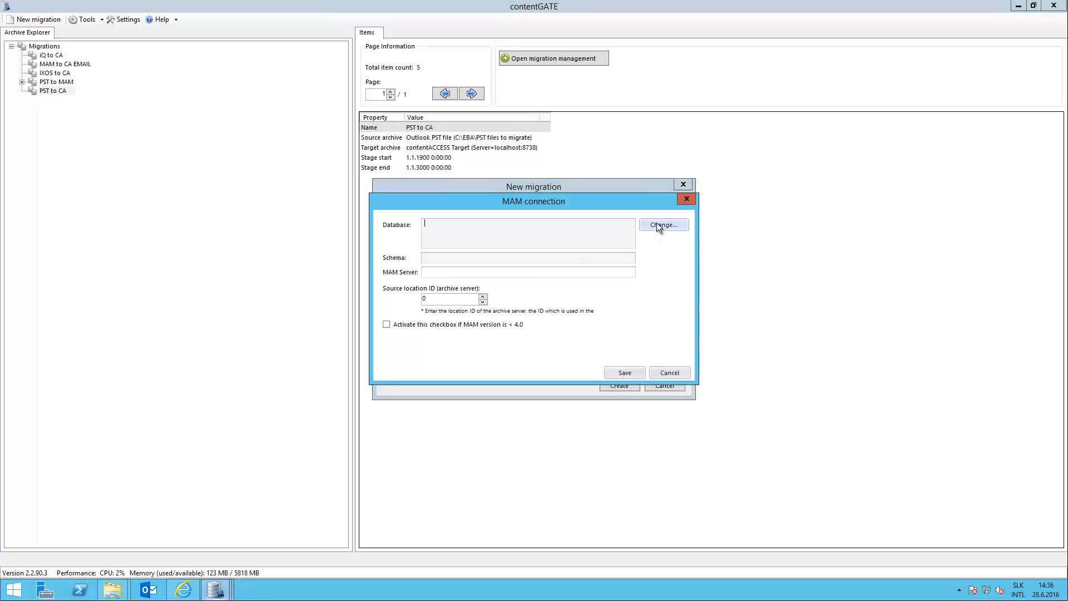
left_click(658, 223)
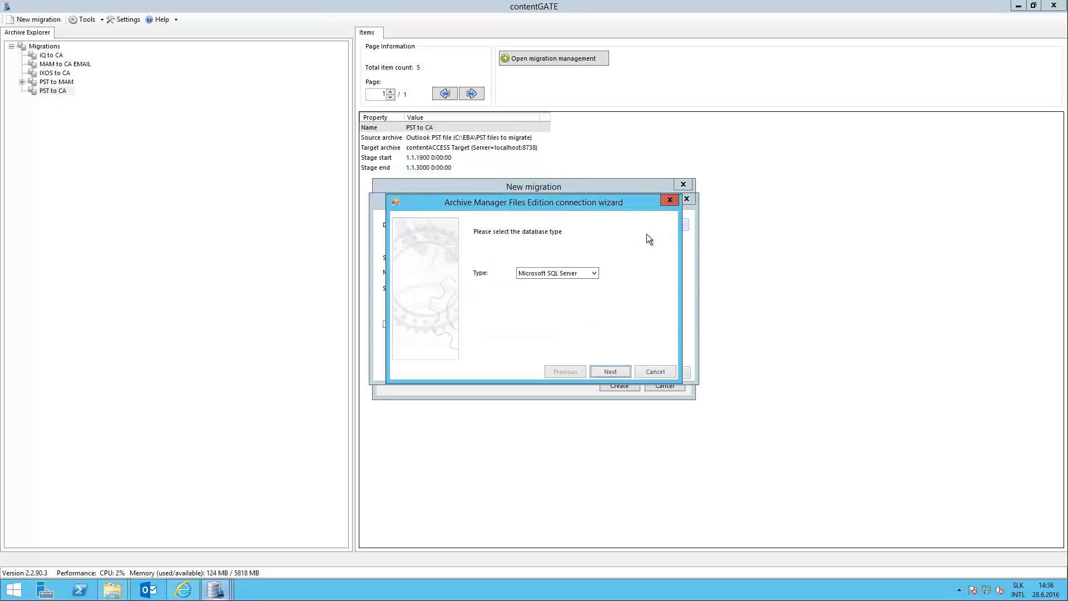
left_click(595, 272)
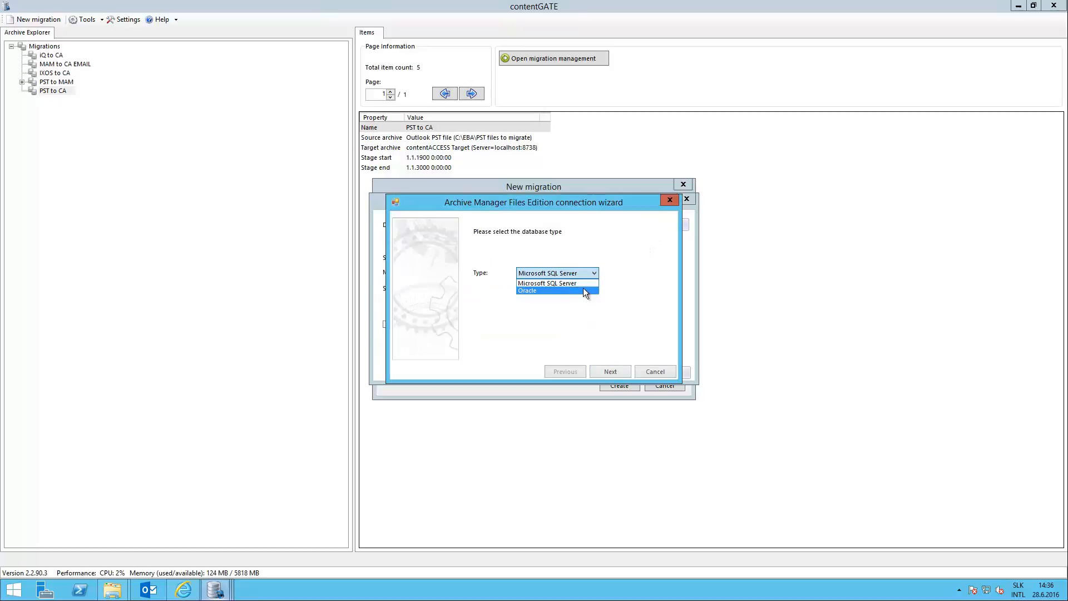
left_click(584, 284)
left_click(610, 371)
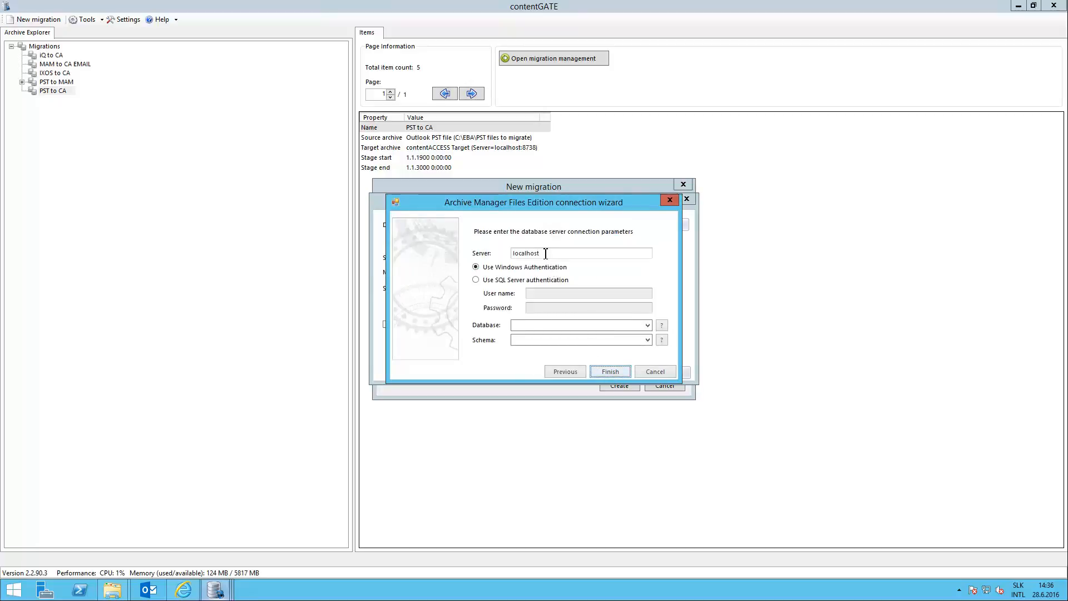
Set the database connection to server tapam01, database exchangeDB and schema dbo, and finish the wizard.
left_click_drag(546, 253, 505, 255)
type("tapam01")
left_click(520, 325)
type("ex")
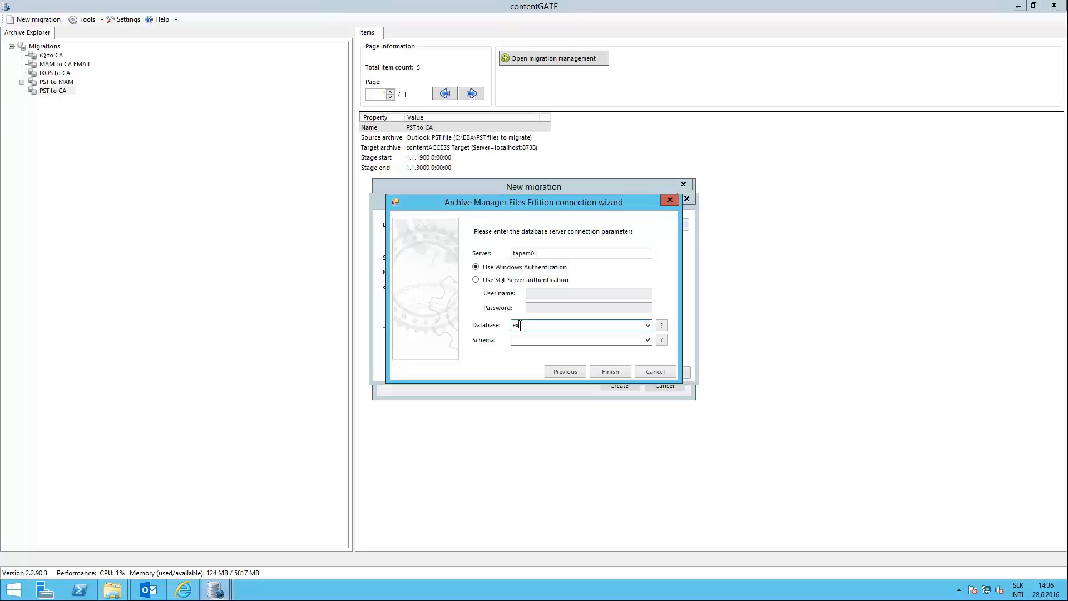
type("changeDB")
type("dbo")
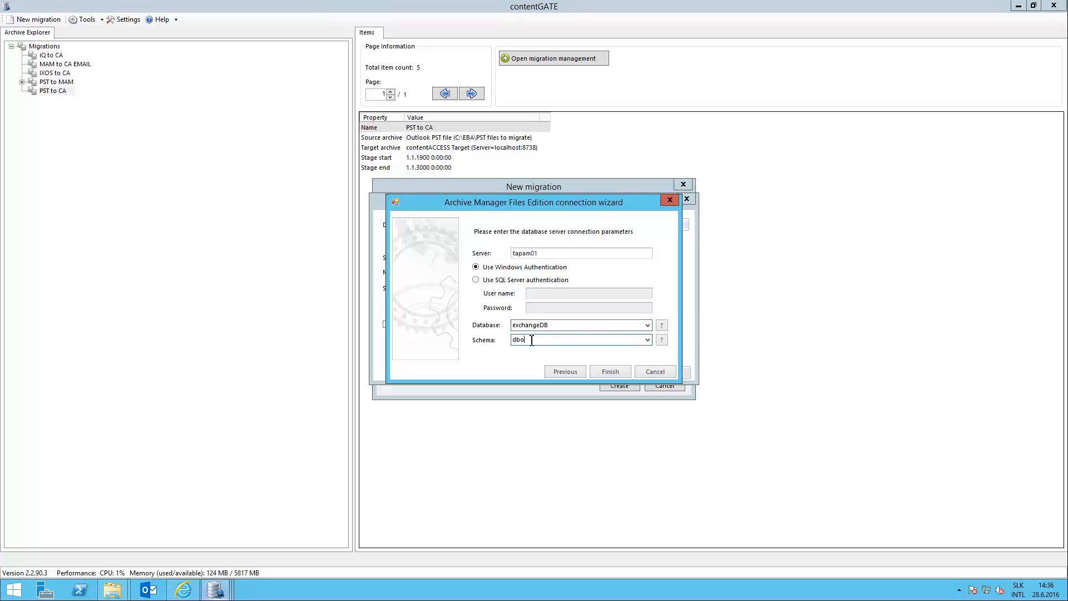
left_click(600, 371)
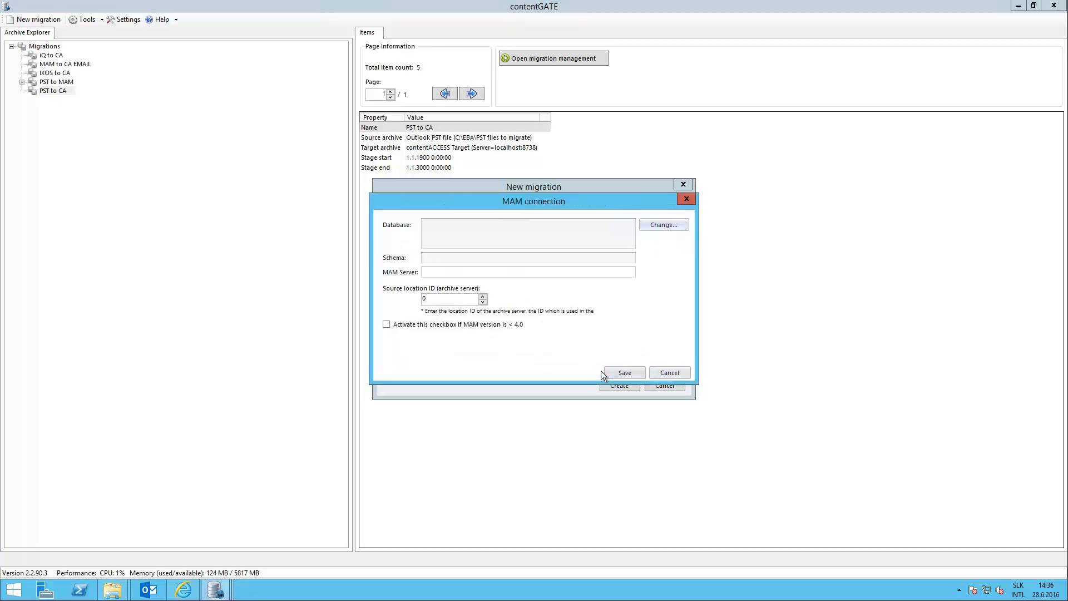
Set the MAM server to tapam01 and save the MAM connection.
left_click(434, 272)
type("tap")
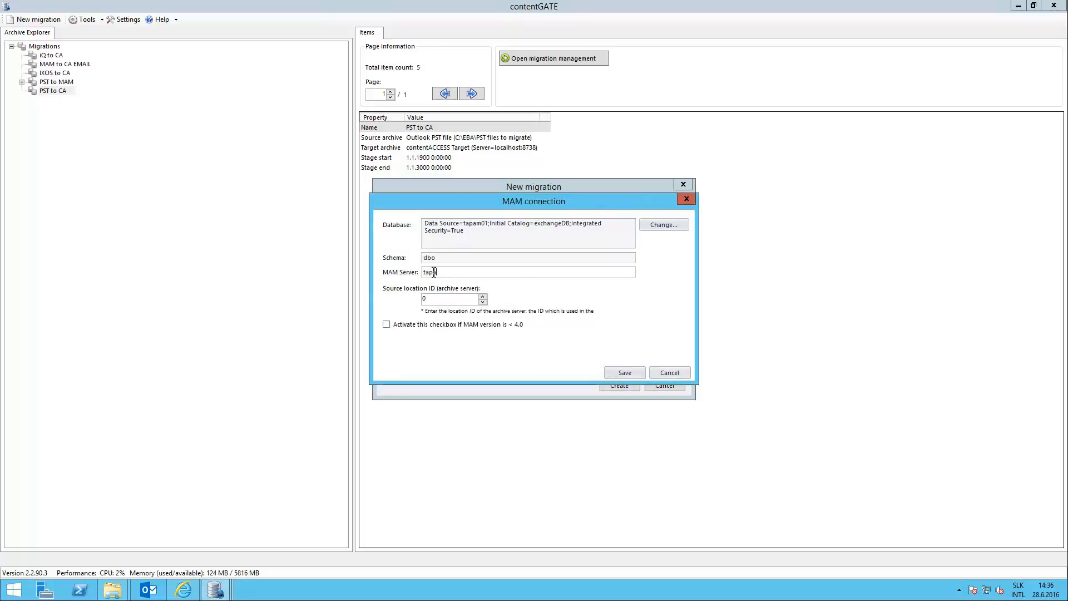
type("am01")
left_click(628, 369)
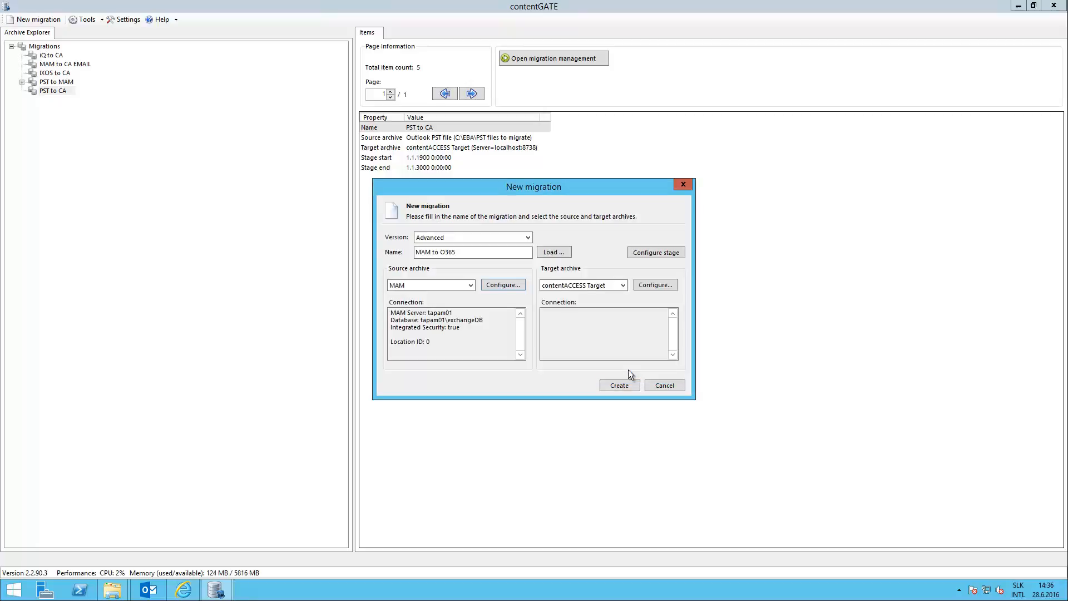
Choose Exchange Server as the target archive and configure it as Office 365 with Exchange Web Services access.
left_click(623, 283)
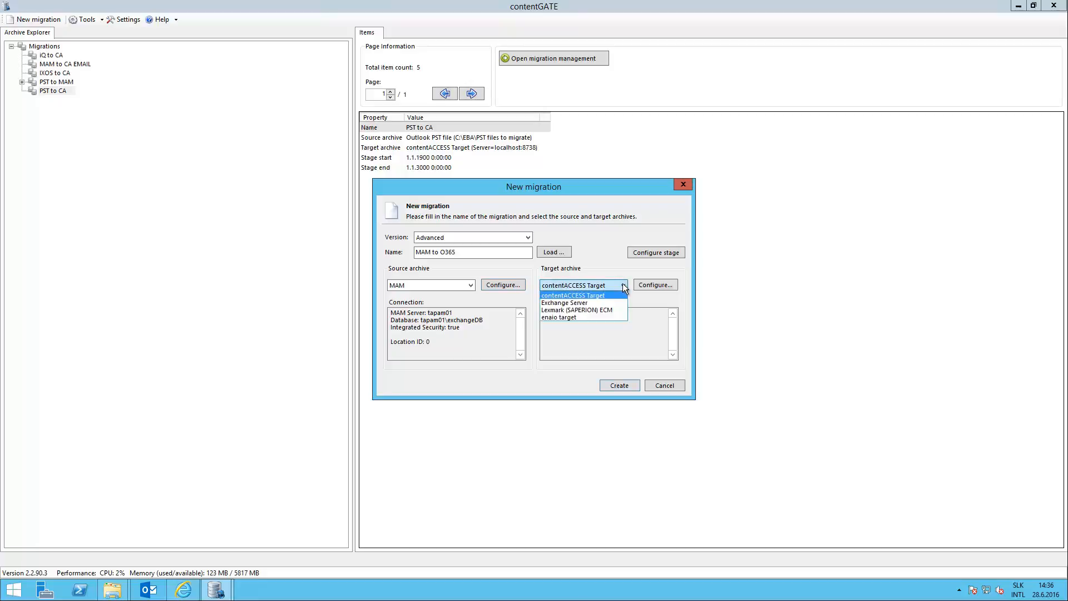
left_click(600, 302)
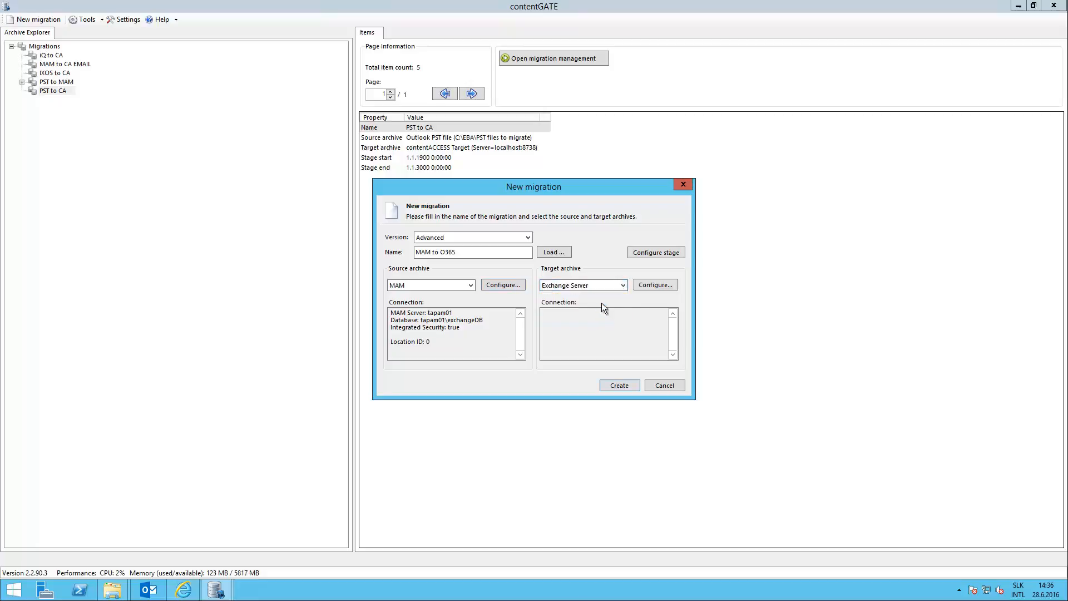
left_click(656, 284)
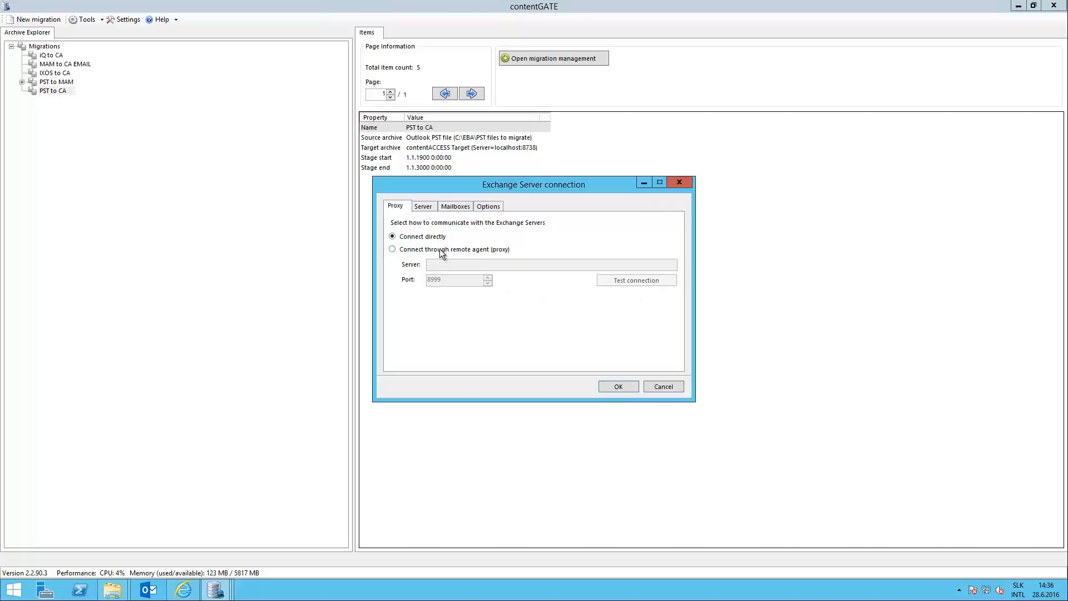
left_click(429, 210)
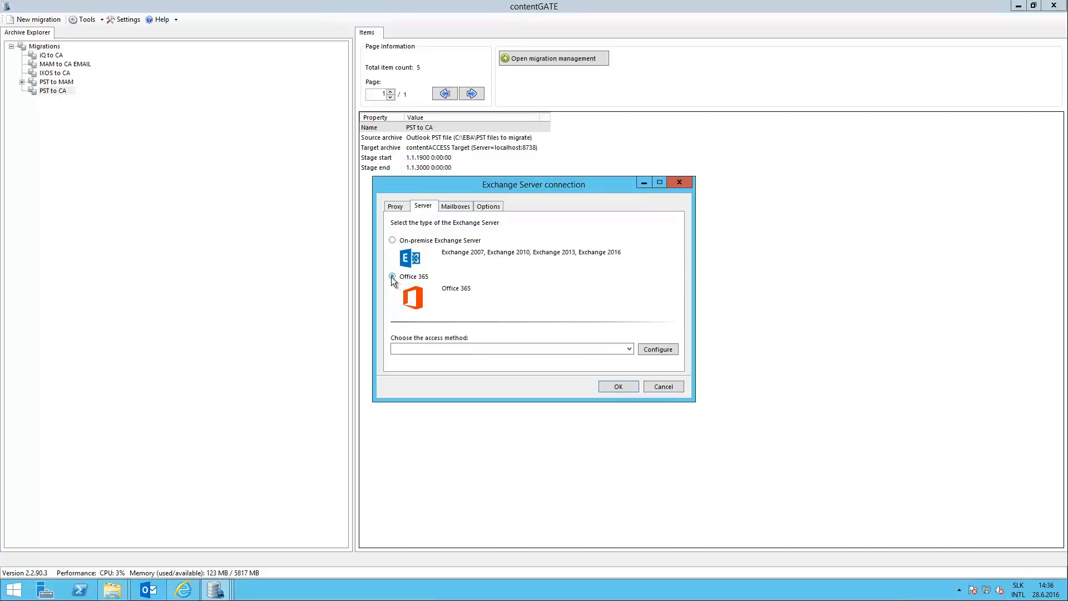
left_click(393, 277)
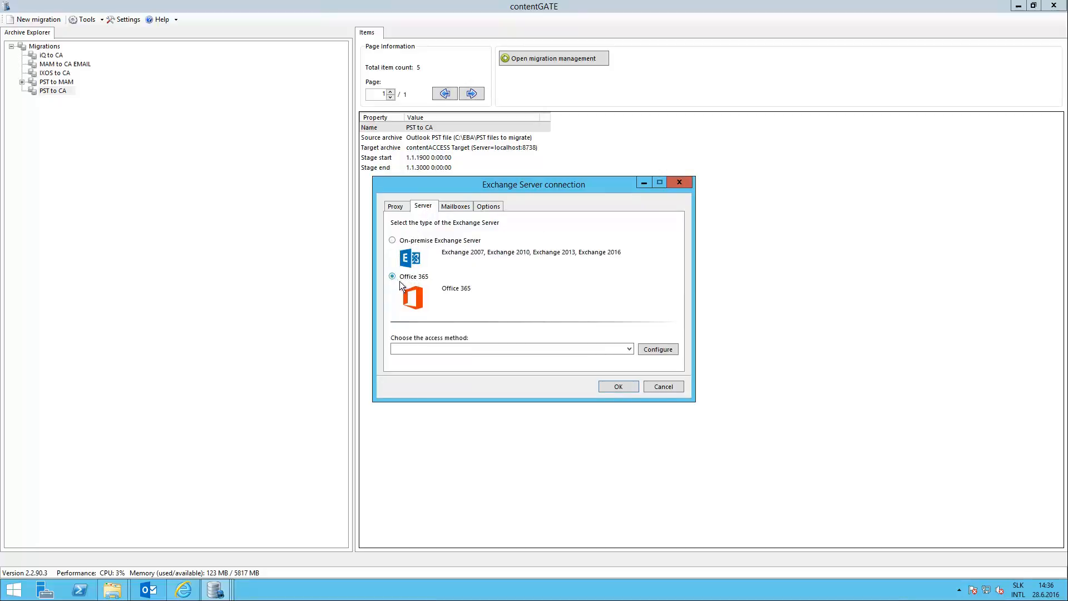
left_click(629, 348)
left_click(439, 366)
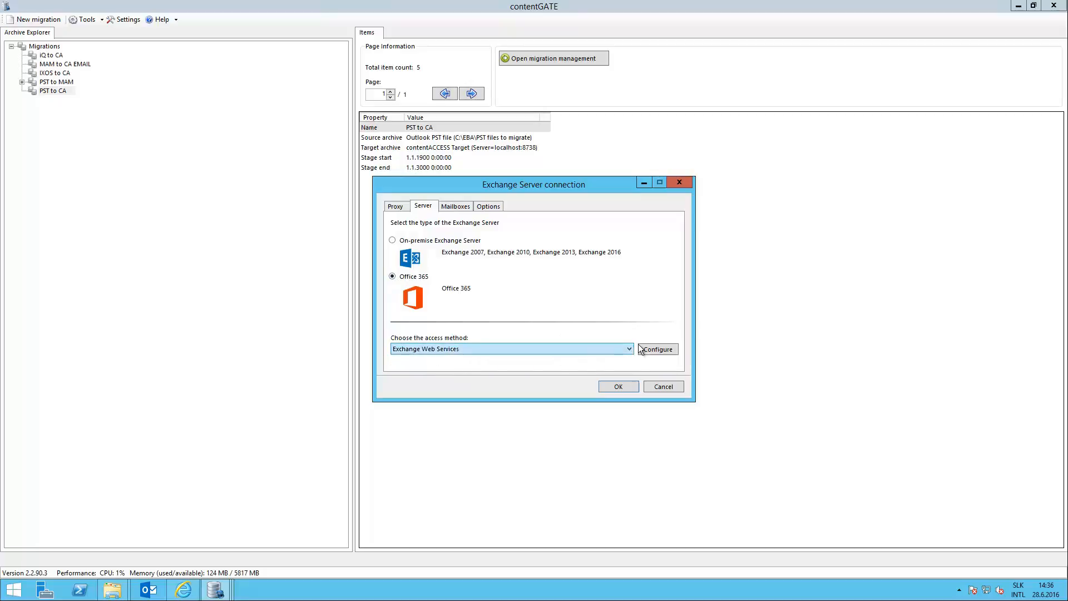
left_click(655, 349)
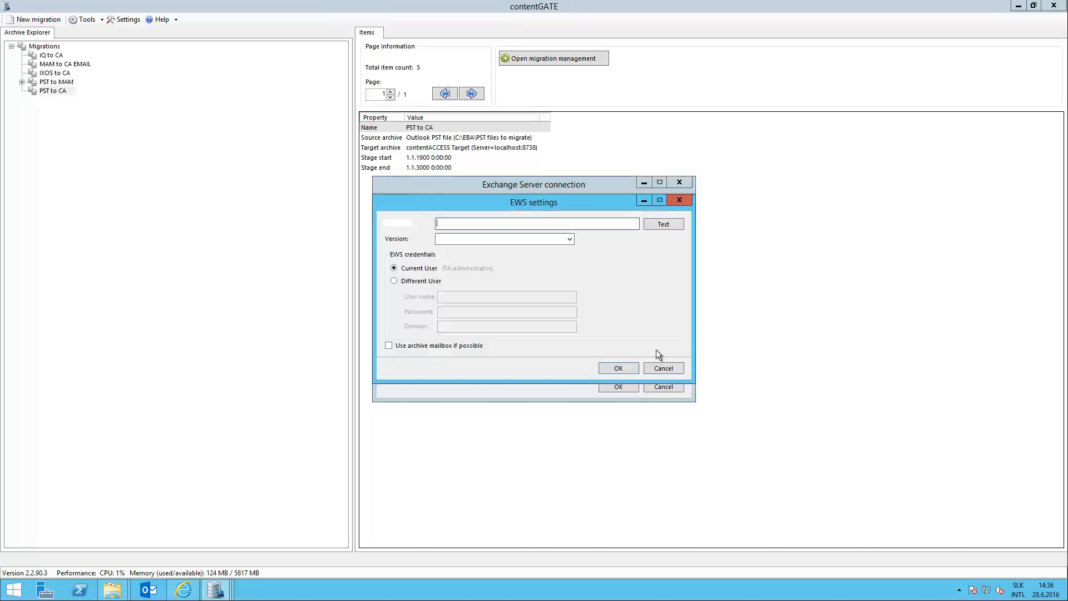
left_click(483, 224)
type("https://outloo")
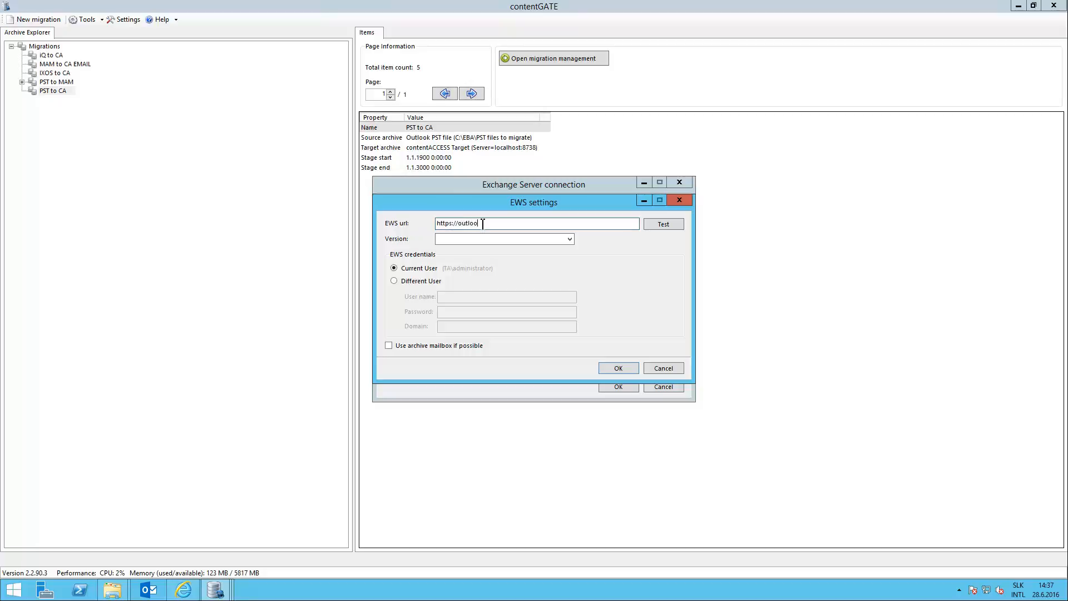
type("k.office365.com/EWS/Exchange.asmx")
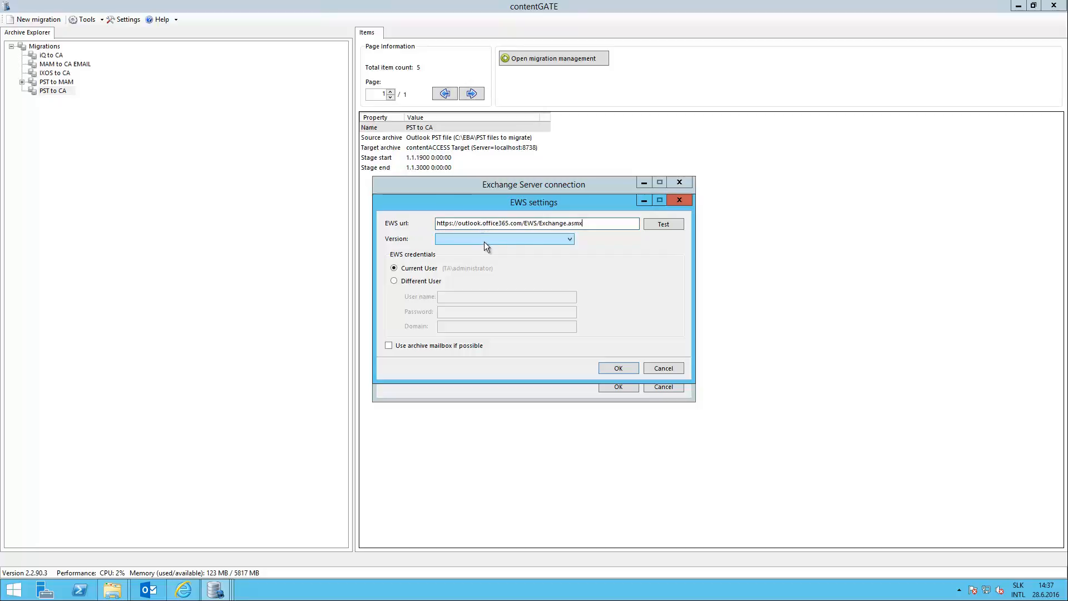
left_click(570, 241)
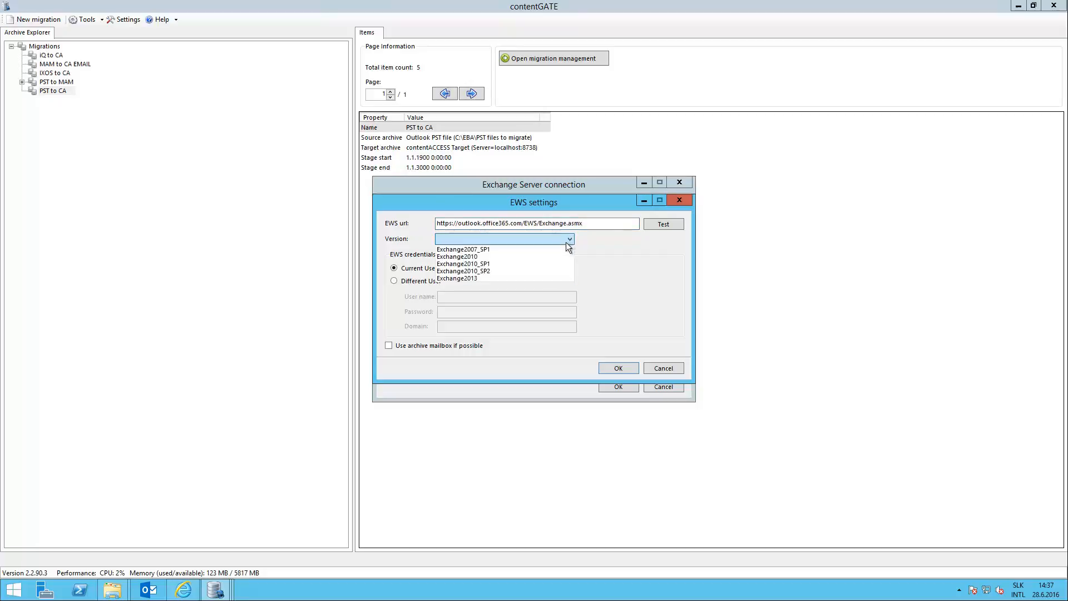
left_click(537, 278)
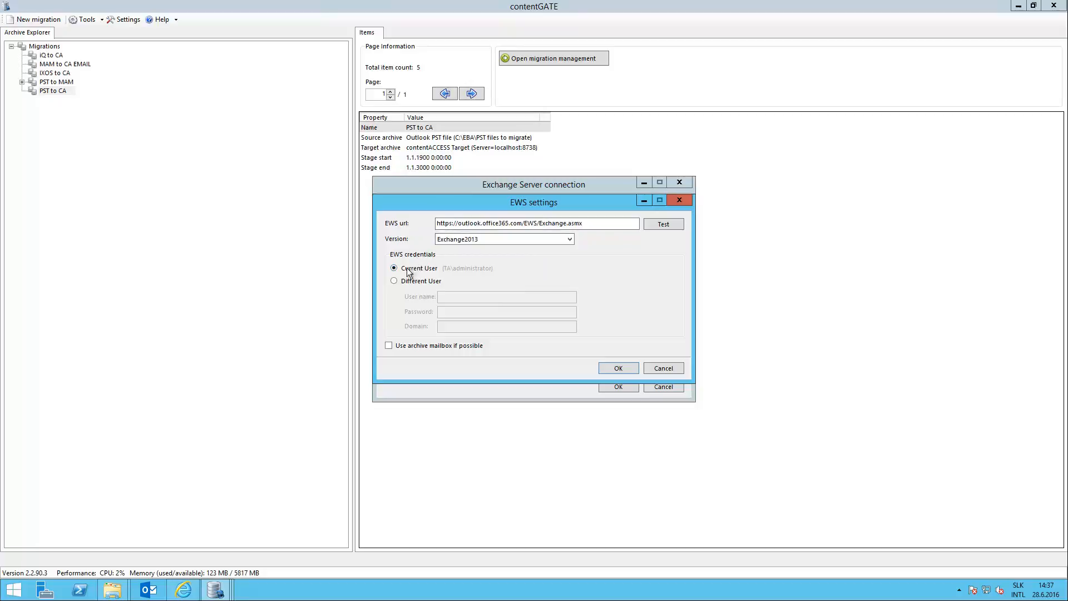
Switch the EWS credentials to a different user and enter the administrator account's user name and password.
left_click(394, 282)
left_click(449, 297)
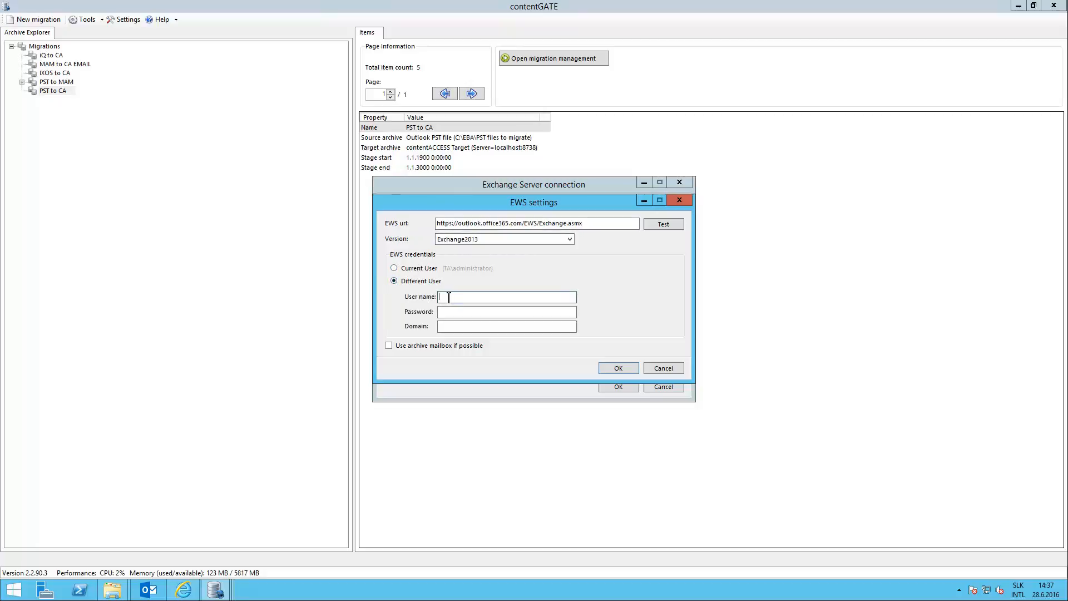
left_click(456, 314)
type("**")
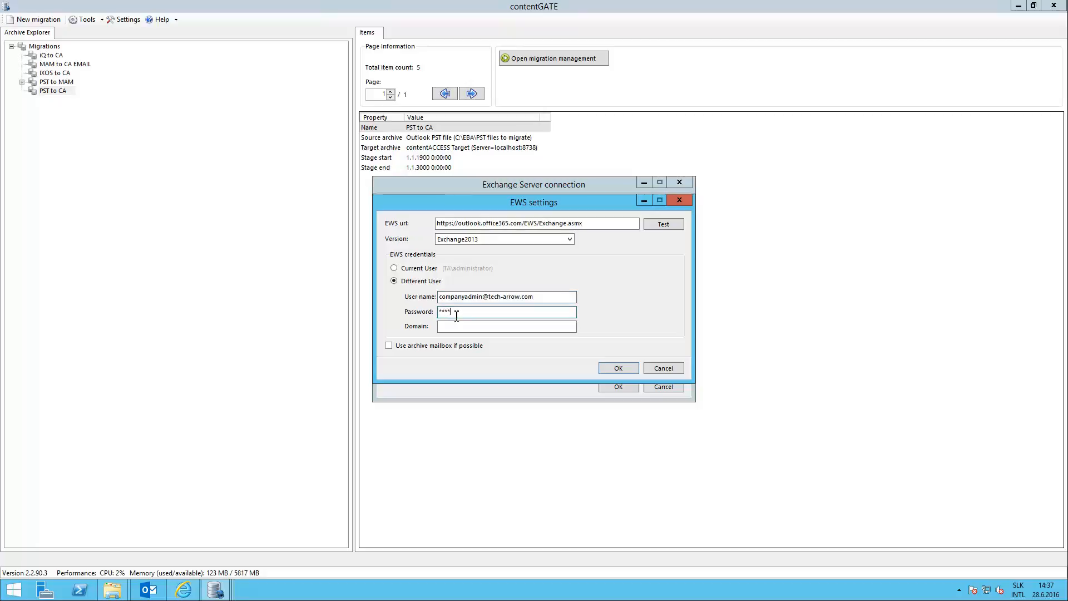
type("*****")
Test the EWS connection and accept the EWS settings.
left_click(662, 225)
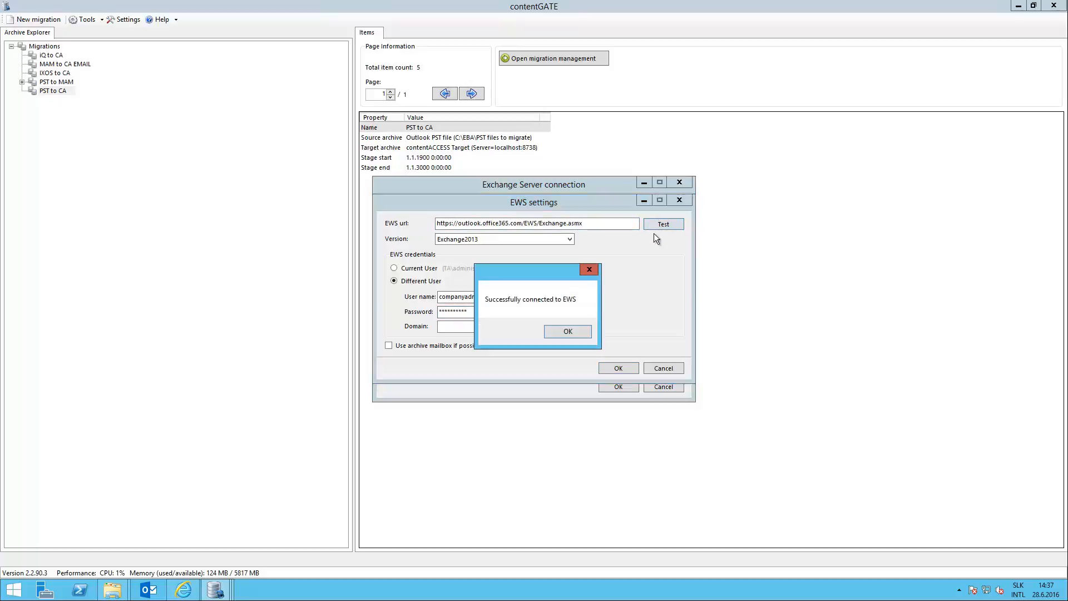
left_click(573, 332)
left_click(617, 367)
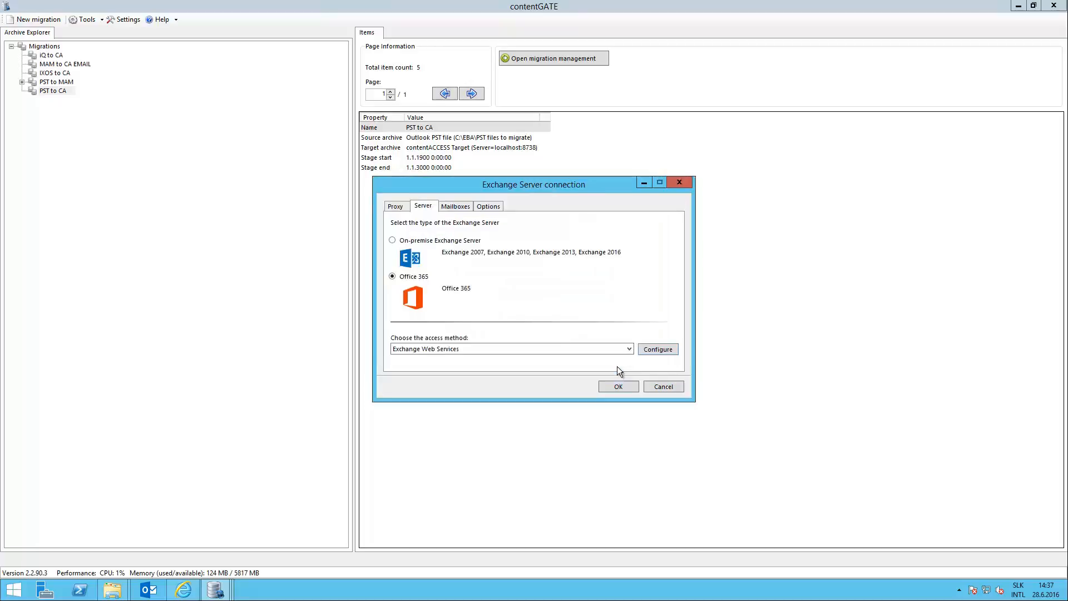
Set mailbox discovery to connect to PowerShell and open its connection settings.
left_click(462, 206)
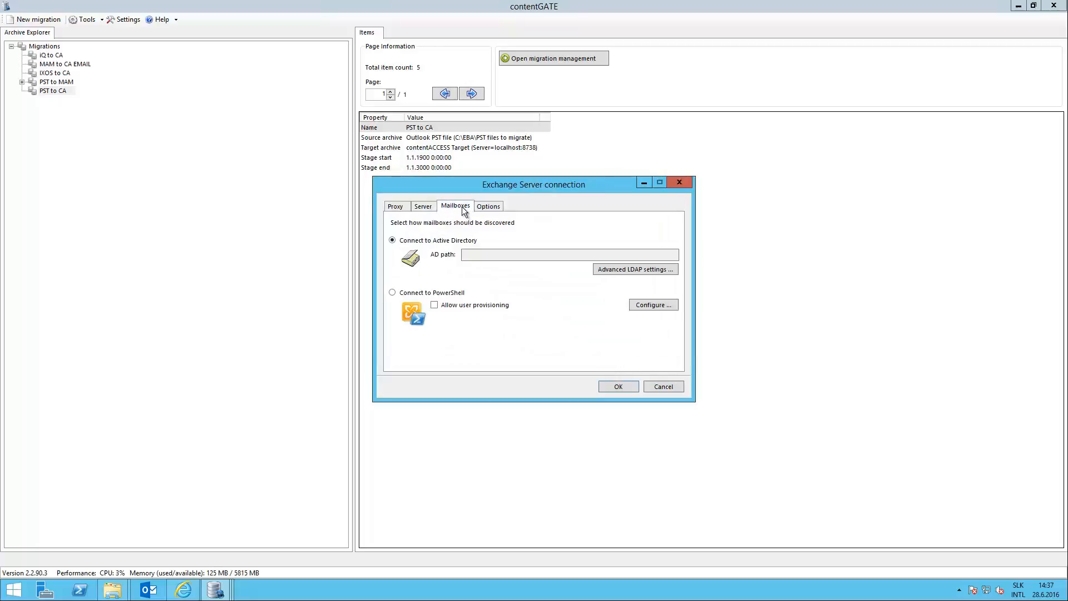
left_click(436, 293)
left_click(651, 305)
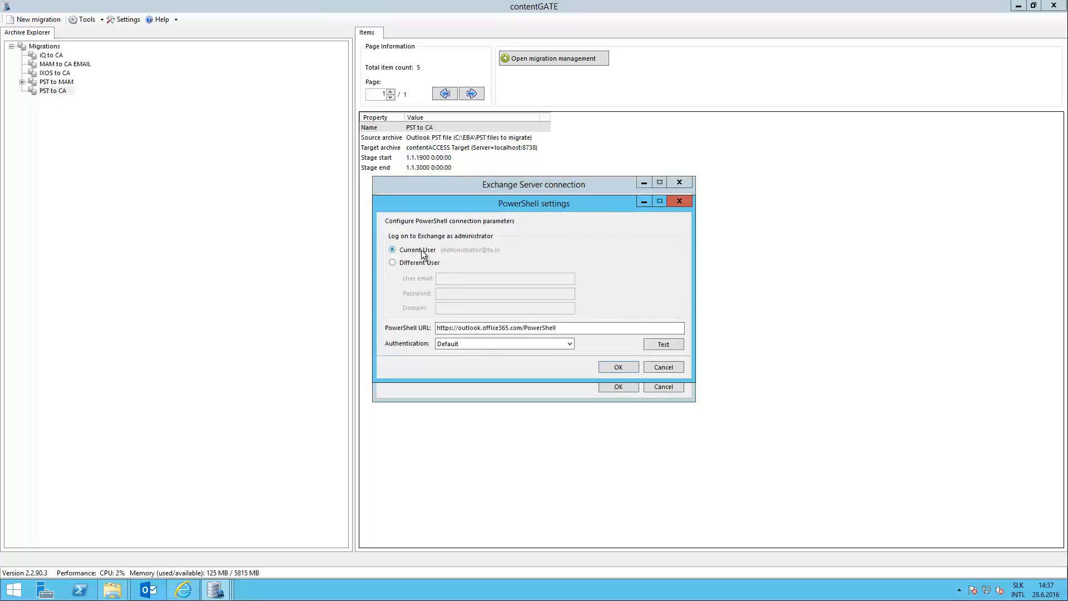
Set the PowerShell logon to a different user and enter the administrator account's e-mail and password.
left_click(427, 265)
left_click(455, 278)
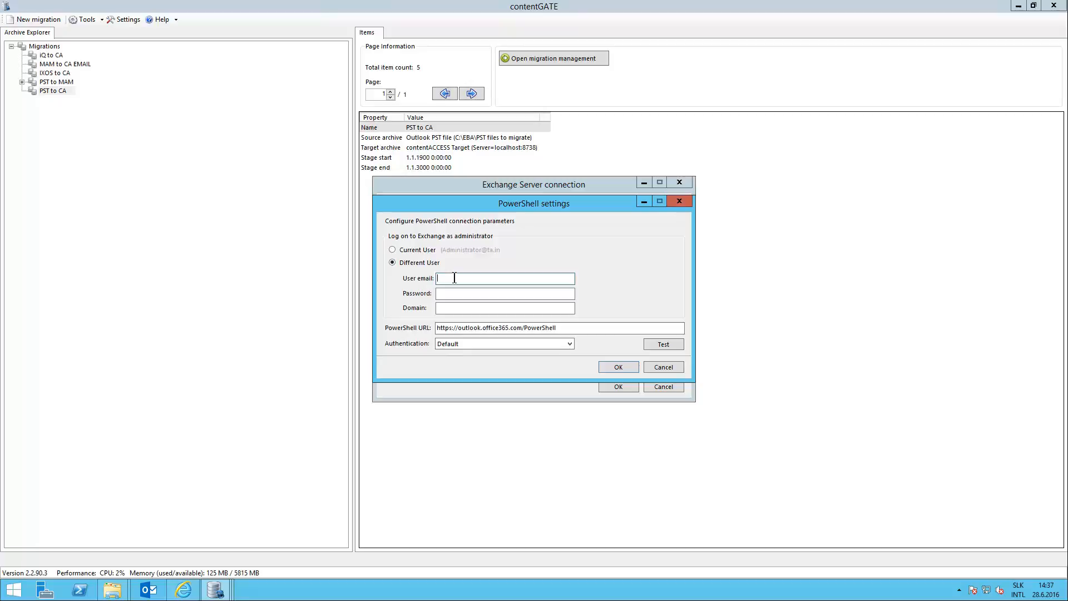
left_click(462, 280)
type("y")
left_click(466, 295)
type("****")
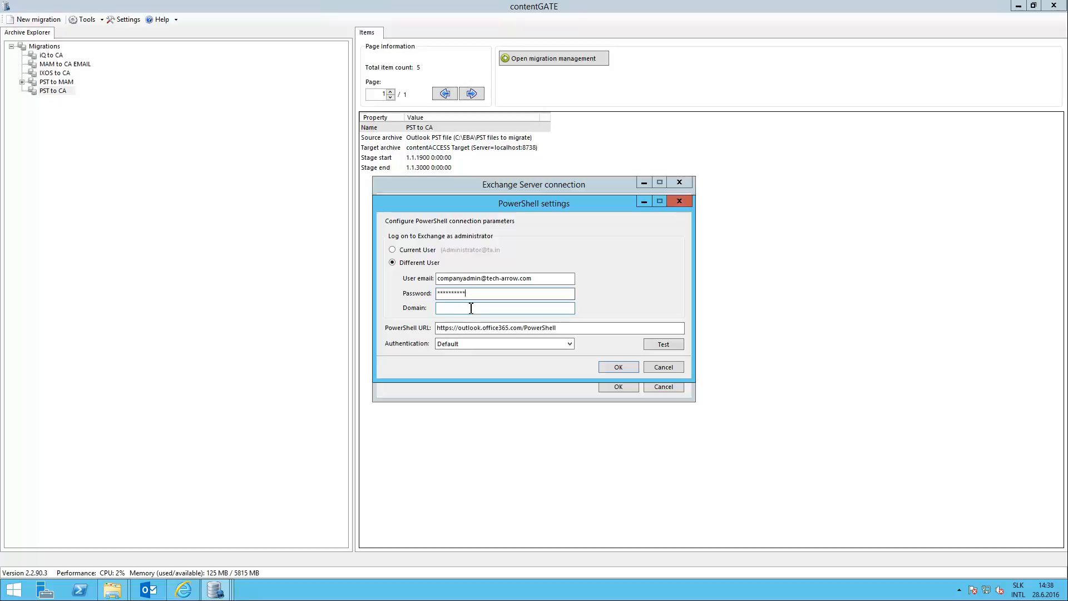
Set the PowerShell authentication to Basic and test the connection.
left_click(570, 344)
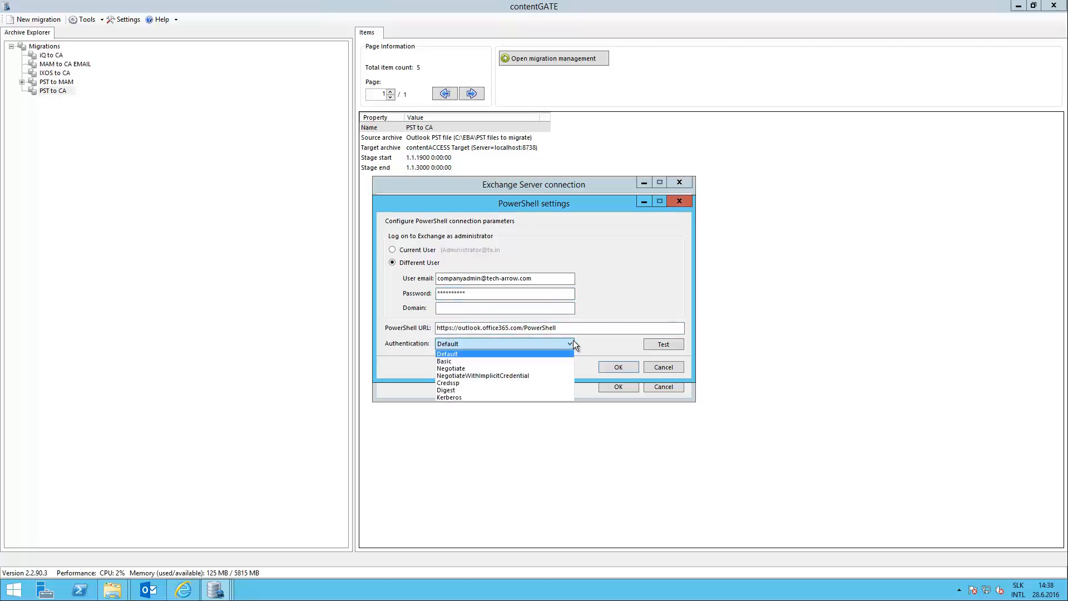
left_click(515, 361)
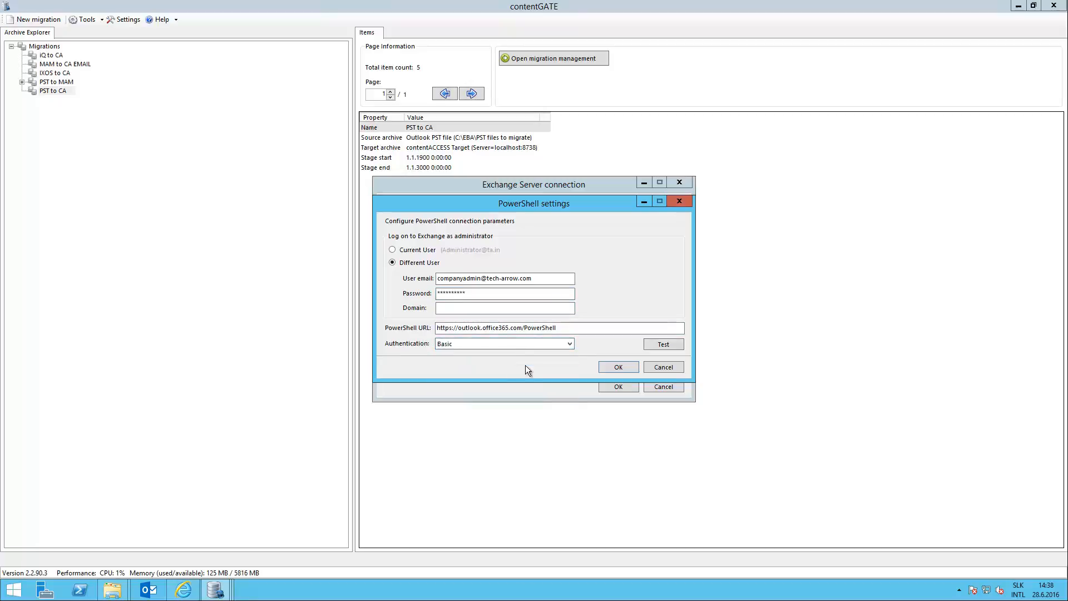
left_click(663, 345)
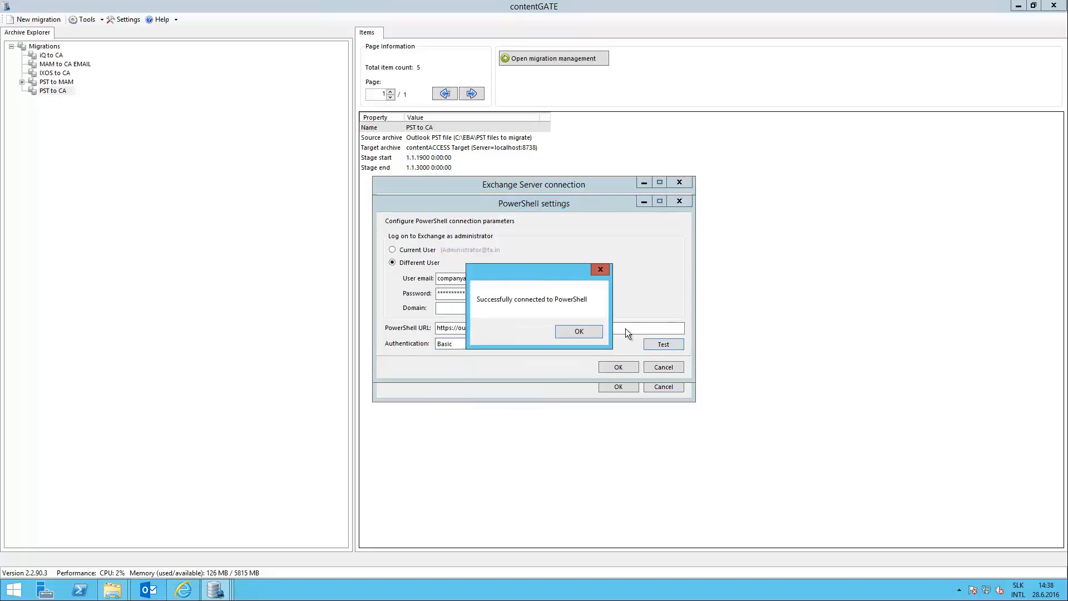
left_click(591, 332)
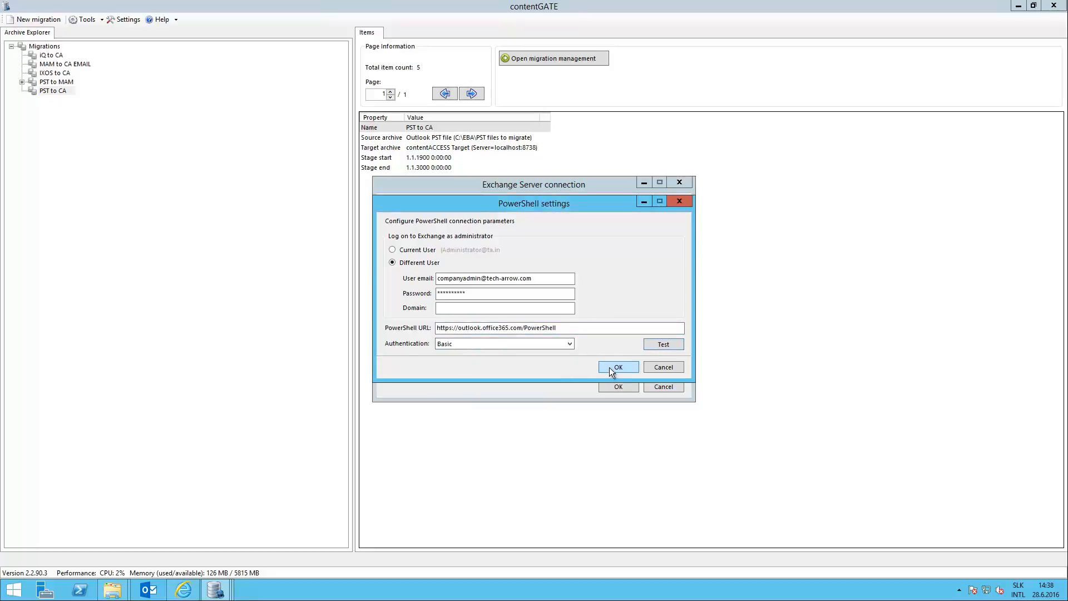
Accept the PowerShell and Exchange Server connection settings and create the MAM to O365 migration.
left_click(609, 367)
left_click(613, 386)
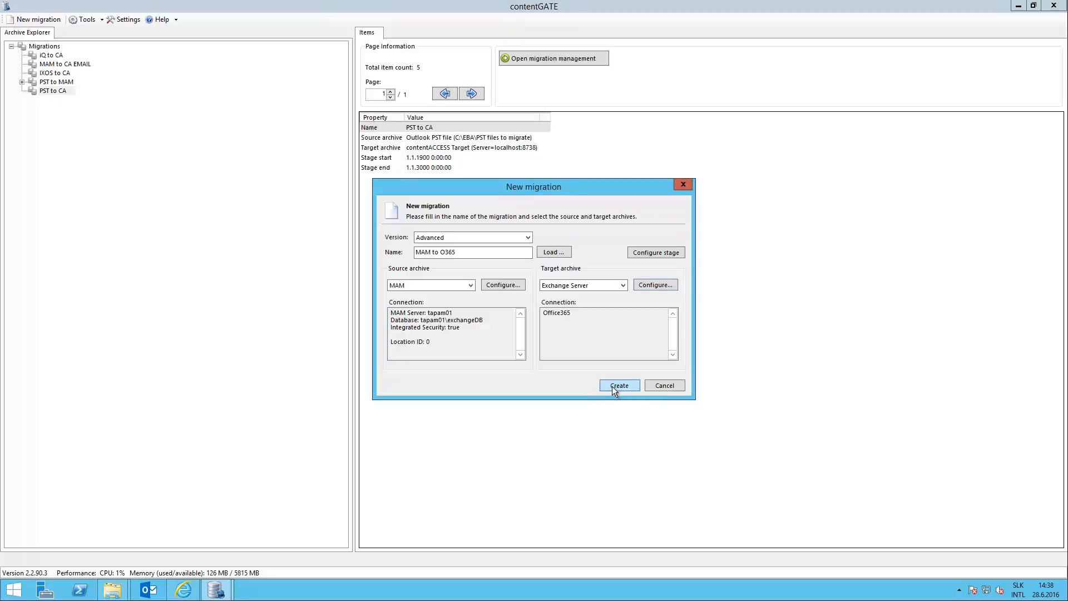
left_click(613, 386)
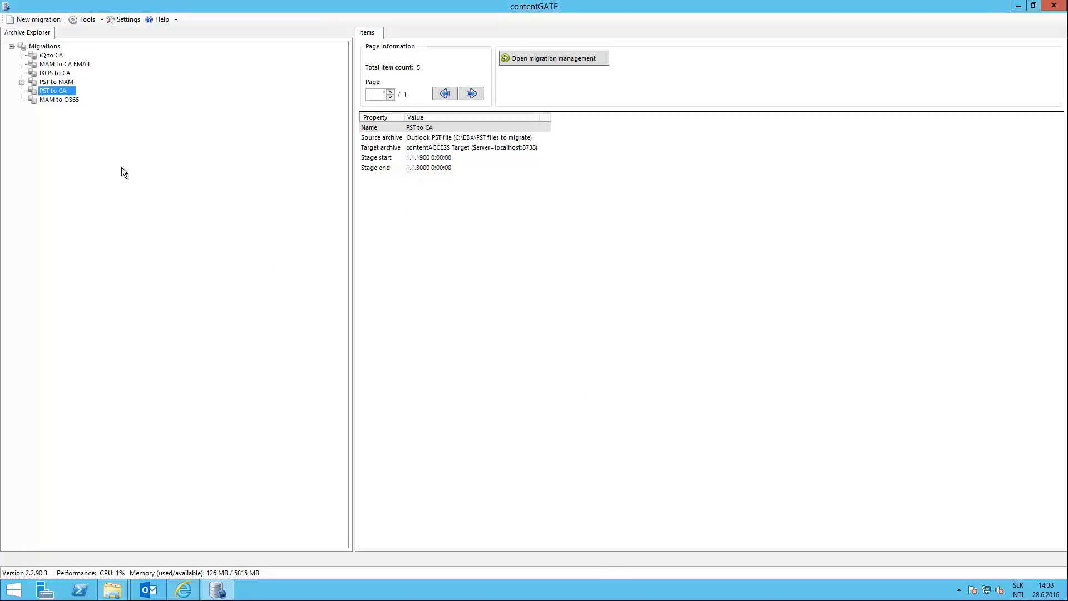
Open migration management for the MAM to O365 migration and display the period options of the migrated items chart.
left_click(65, 100)
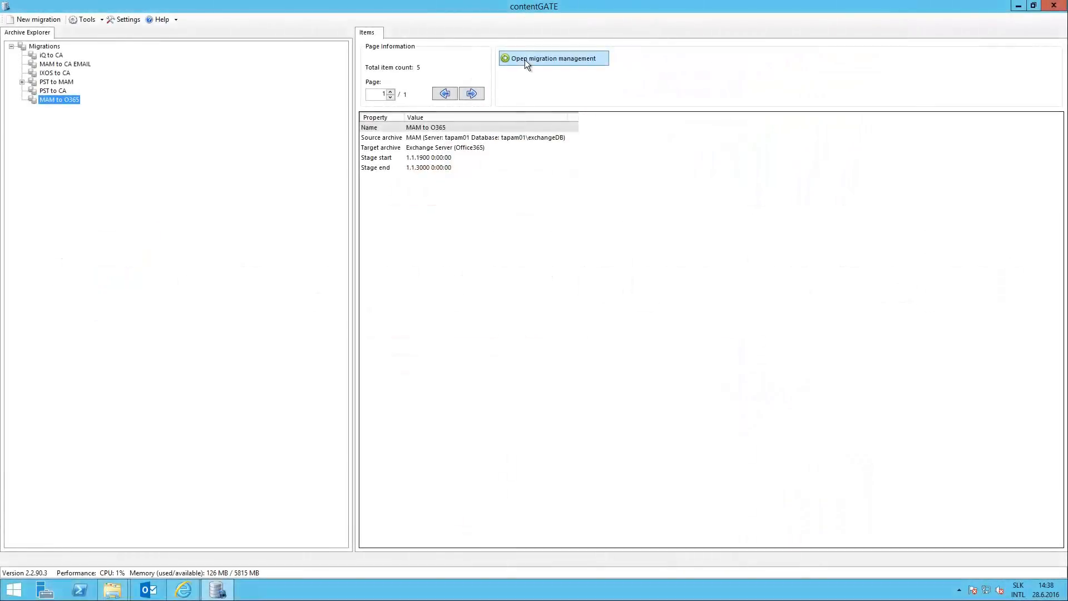
left_click(526, 59)
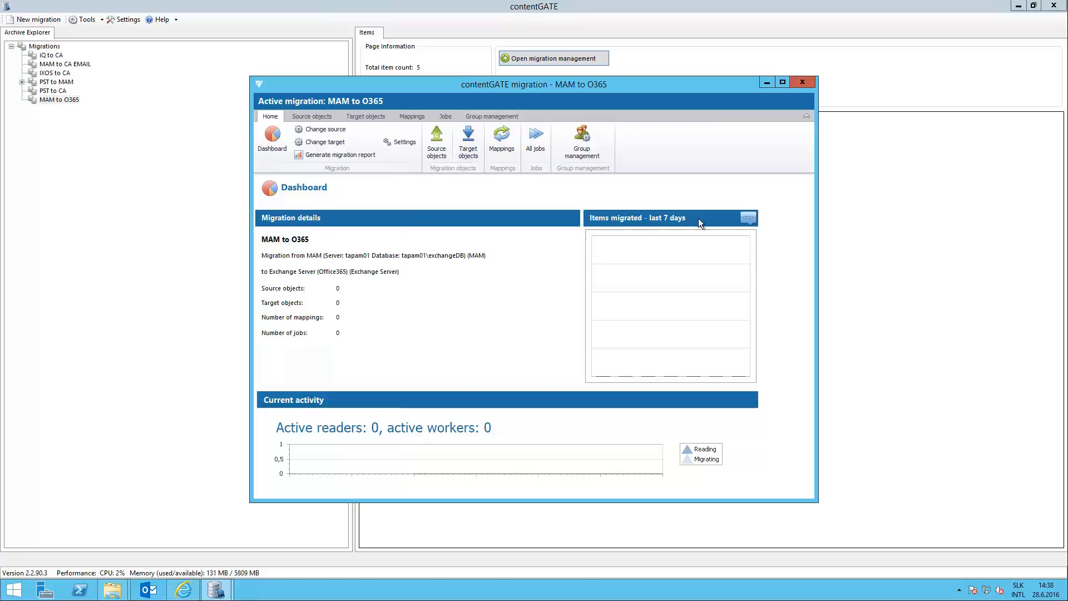
left_click(749, 218)
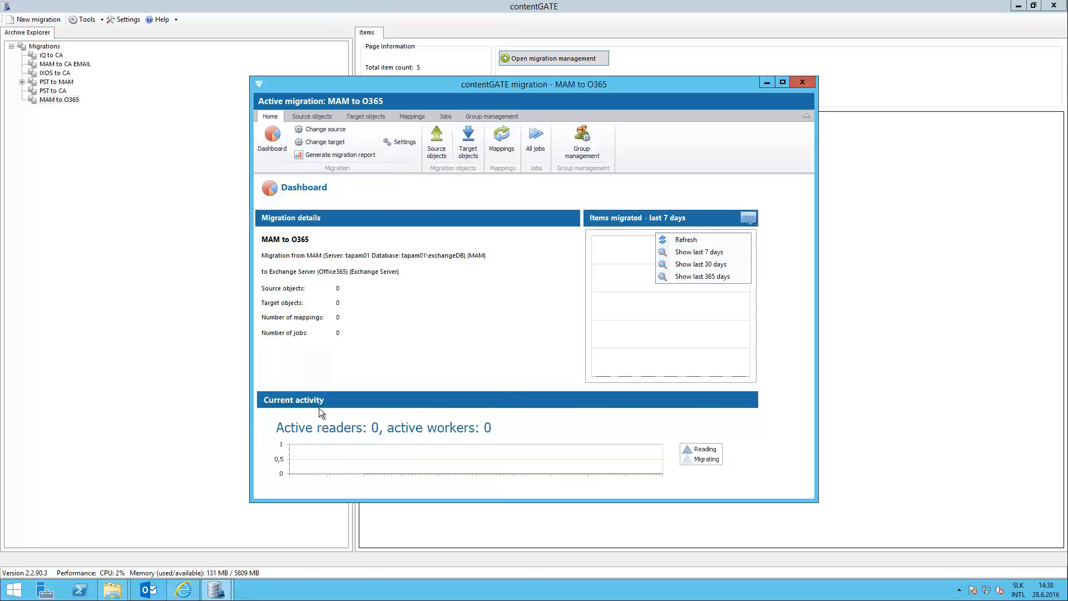
Manually add the Inbox\Migrated folder of the chosen user's mailbox to the migration's source objects and save the selection.
left_click(305, 116)
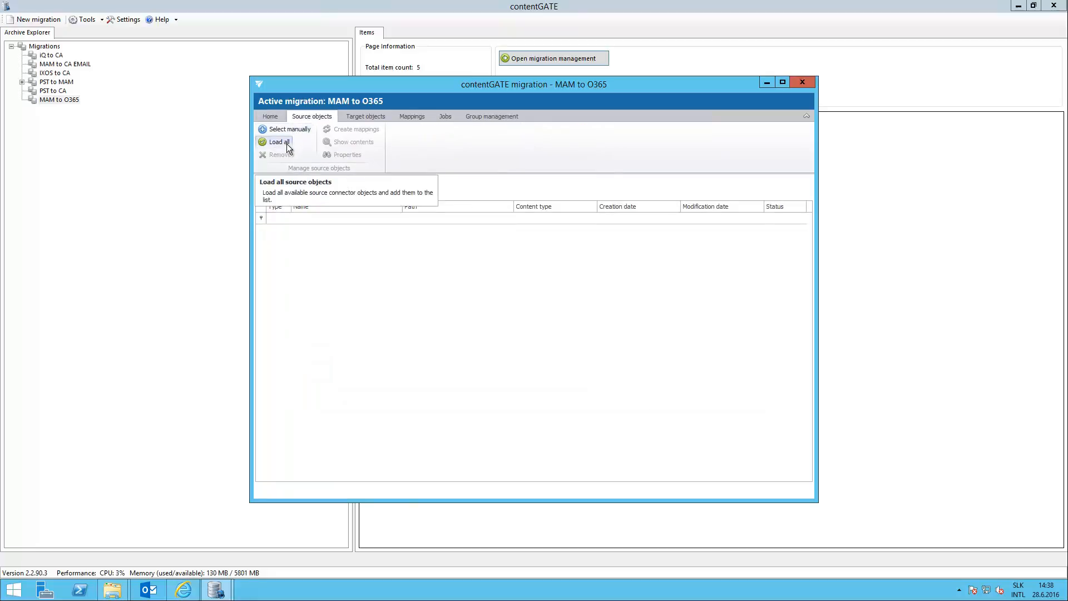
left_click(295, 127)
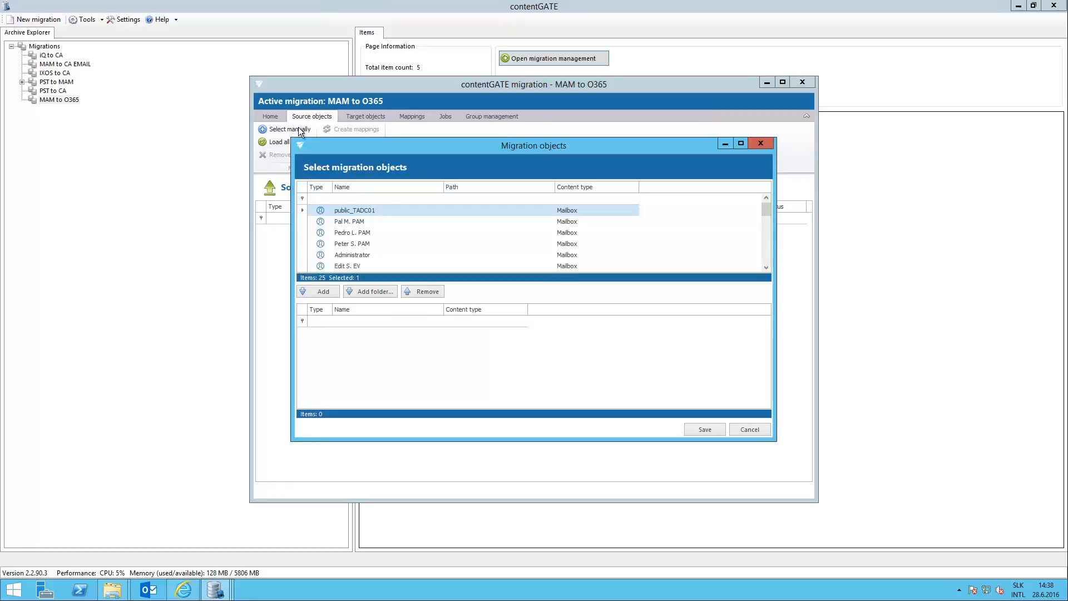
scroll(396, 227, "down", 3)
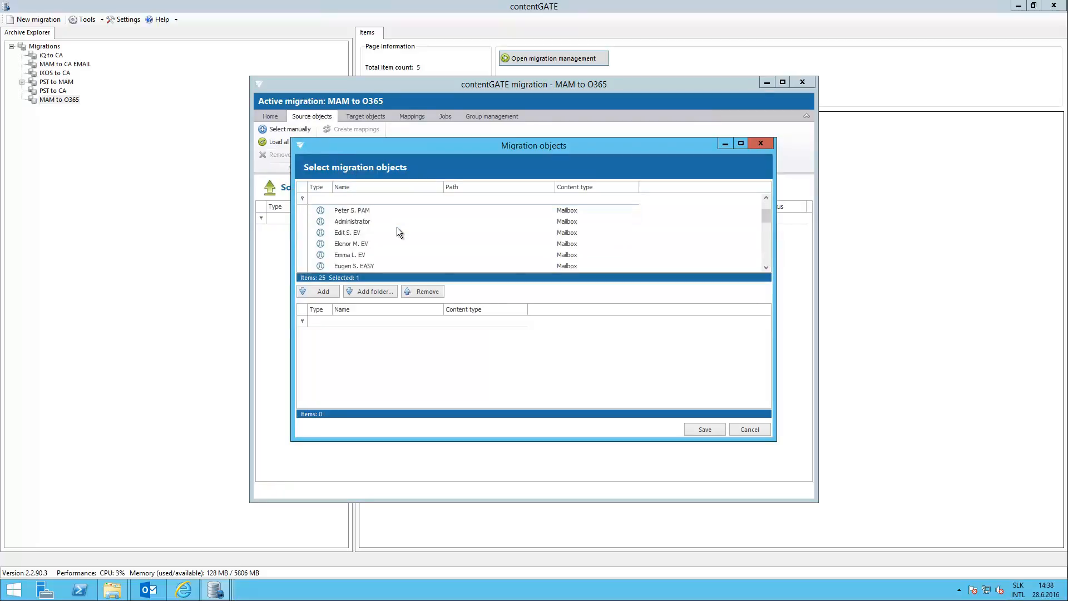
scroll(397, 227, "down", 4)
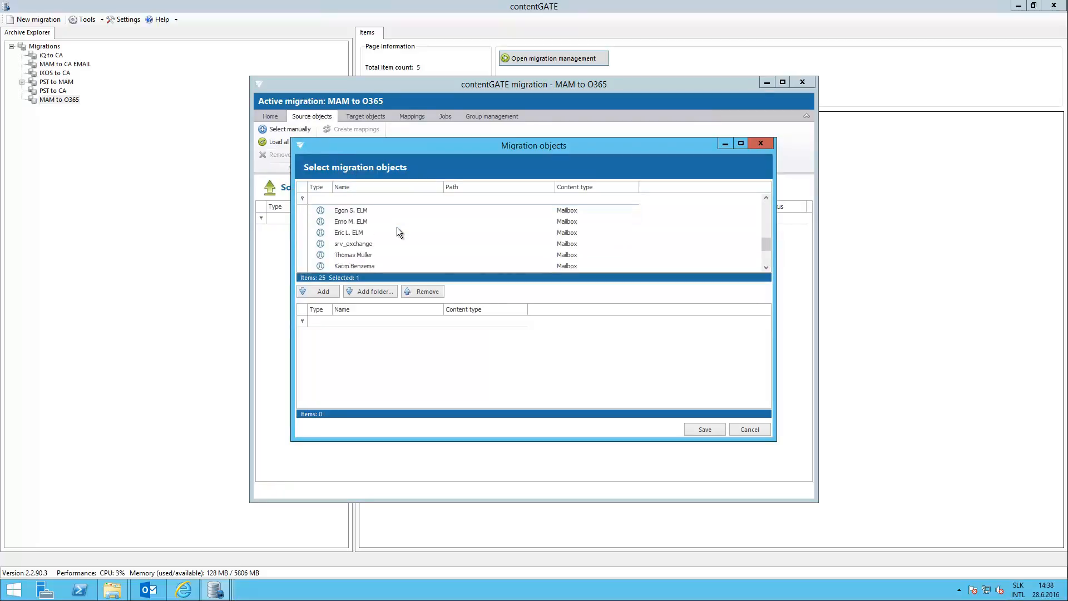
scroll(396, 227, "down", 4)
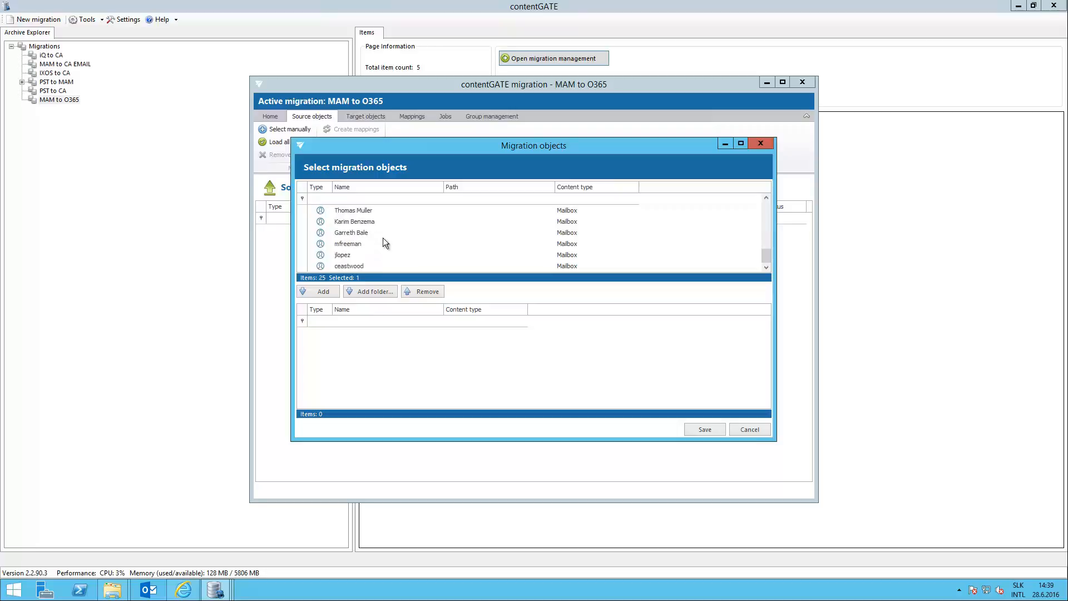
left_click(341, 248)
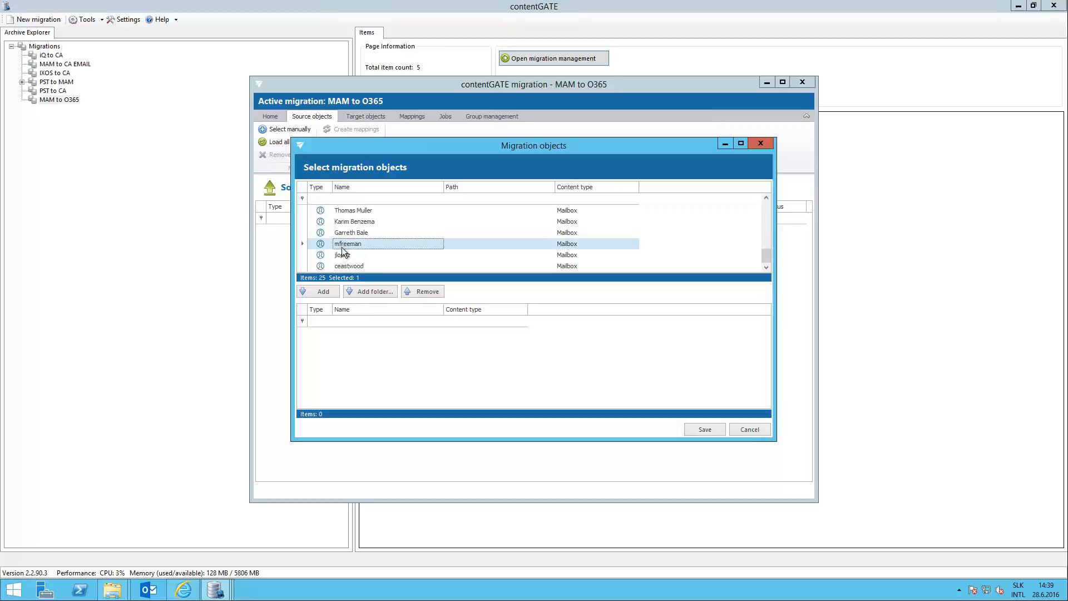
left_click(366, 294)
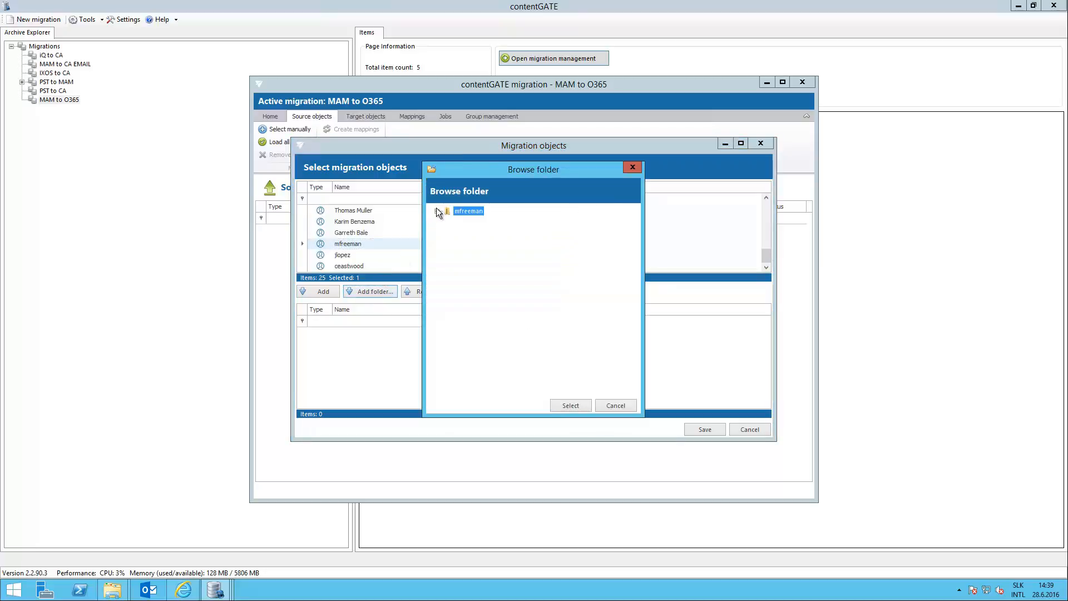
left_click(437, 212)
left_click(447, 221)
left_click(489, 237)
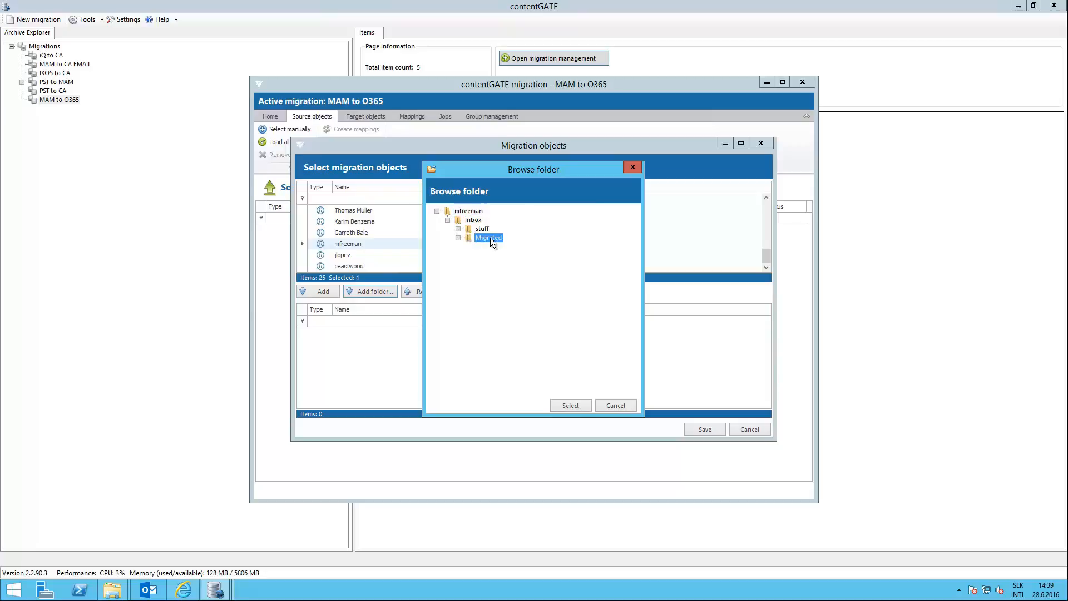
left_click(570, 406)
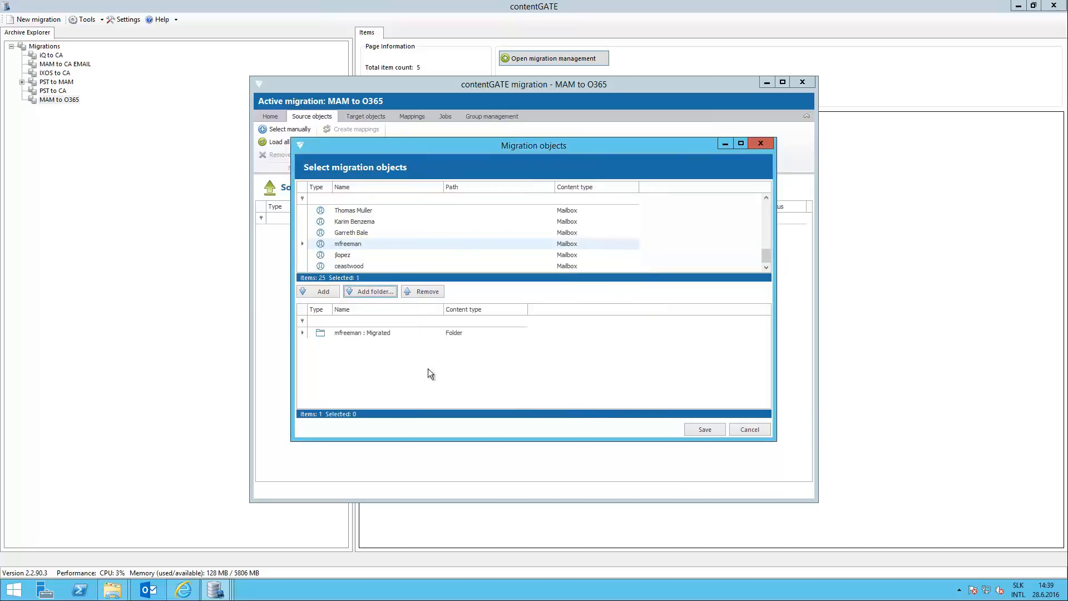
left_click(705, 430)
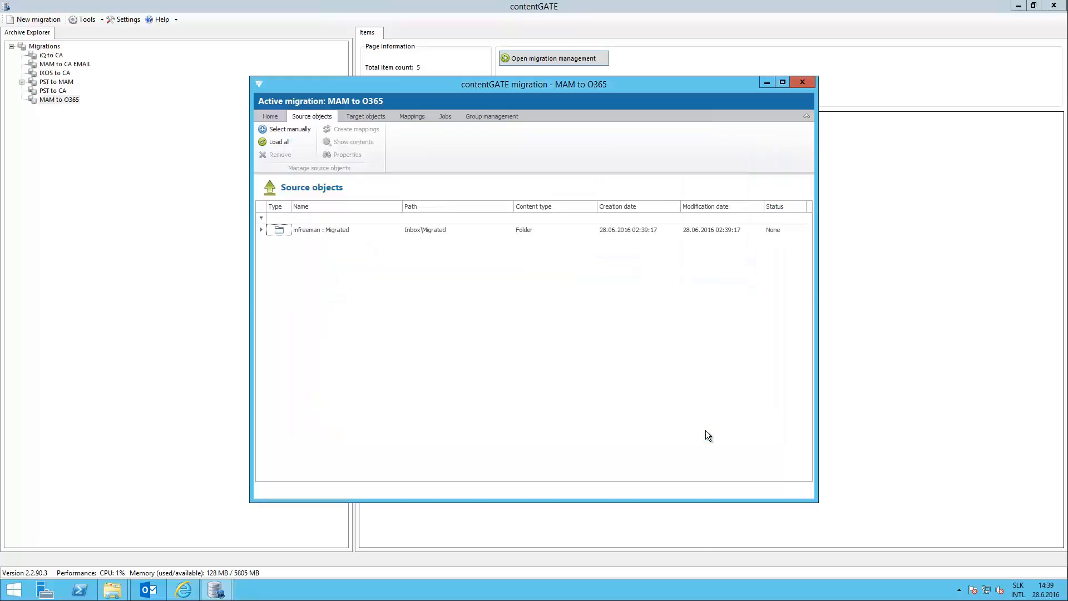
Manually add the chosen recipient's entire Office 365 mailbox to the migration's target objects and save the selection.
left_click(365, 116)
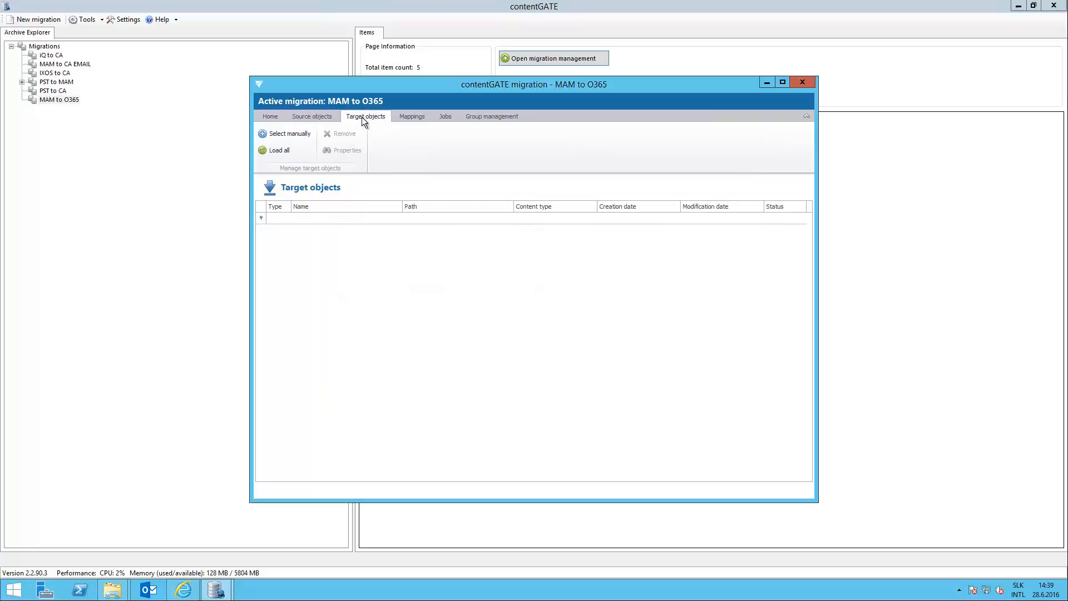
left_click(302, 136)
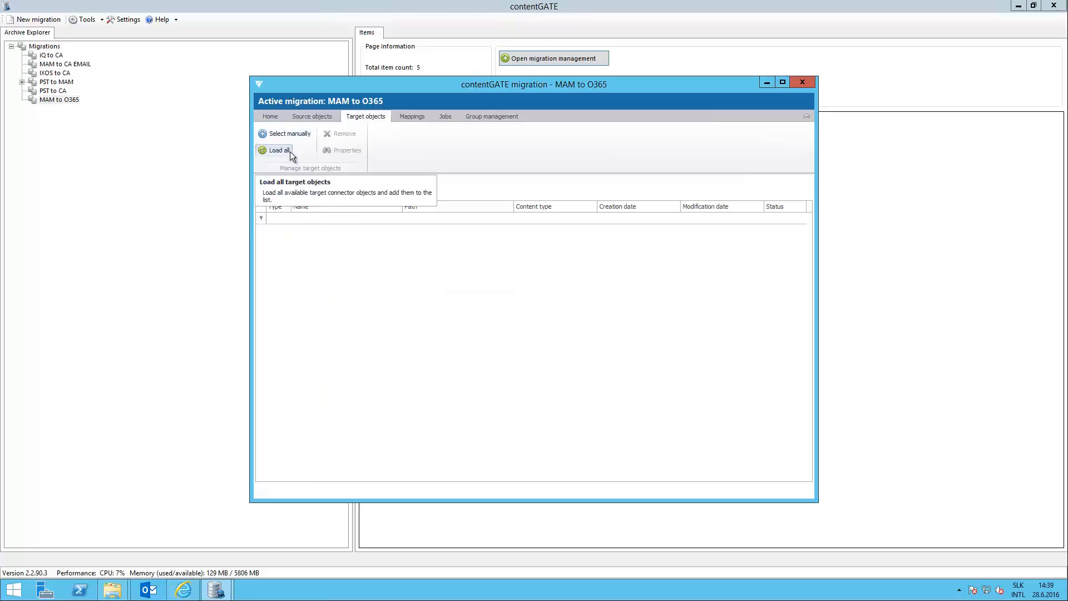
left_click(295, 135)
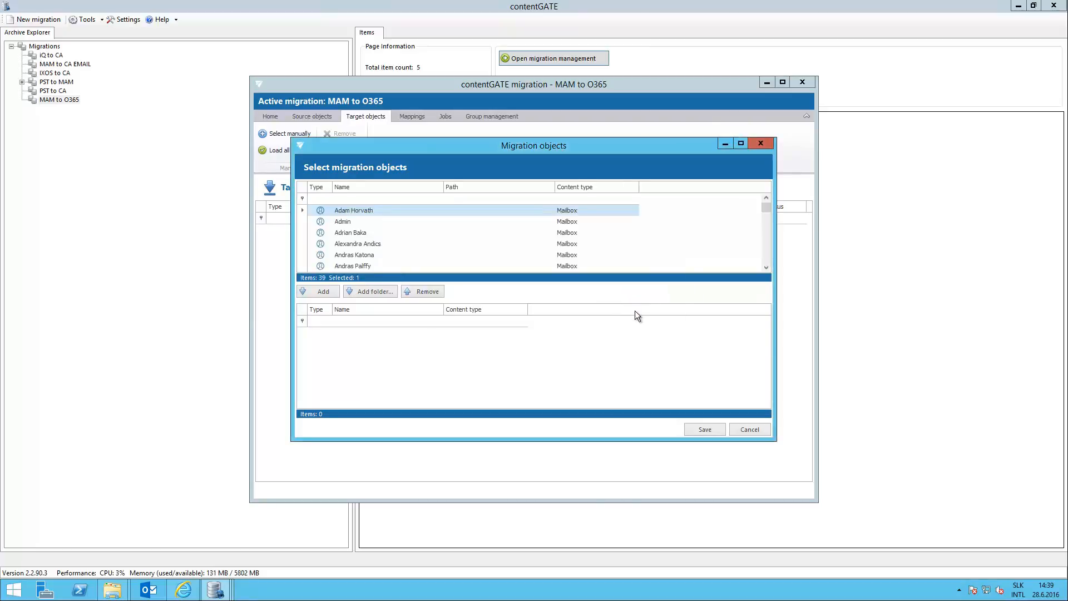
left_click_drag(766, 206, 766, 232)
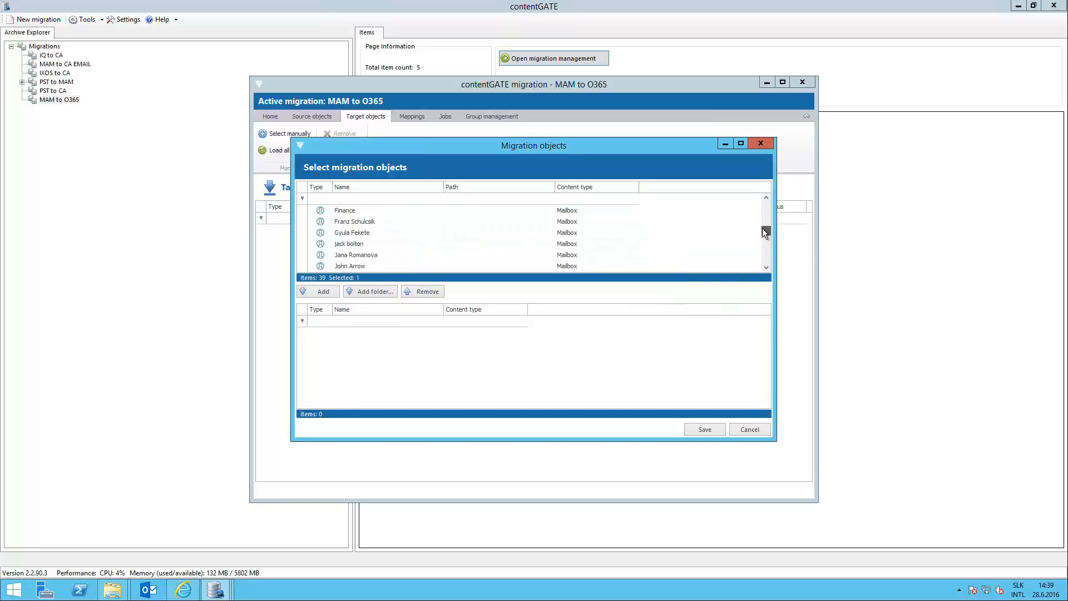
left_click(337, 245)
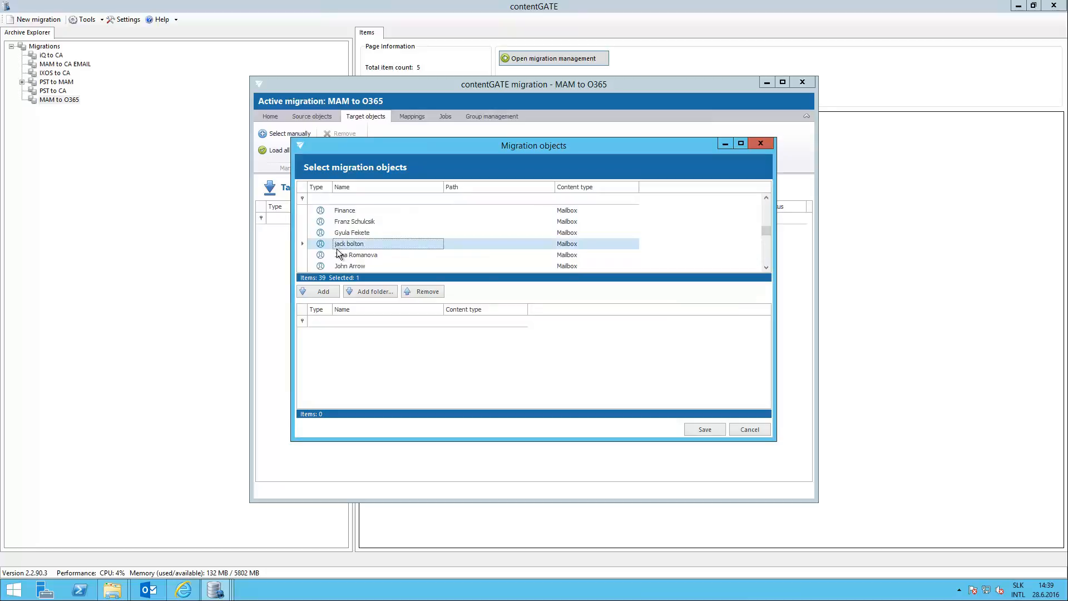
left_click(326, 291)
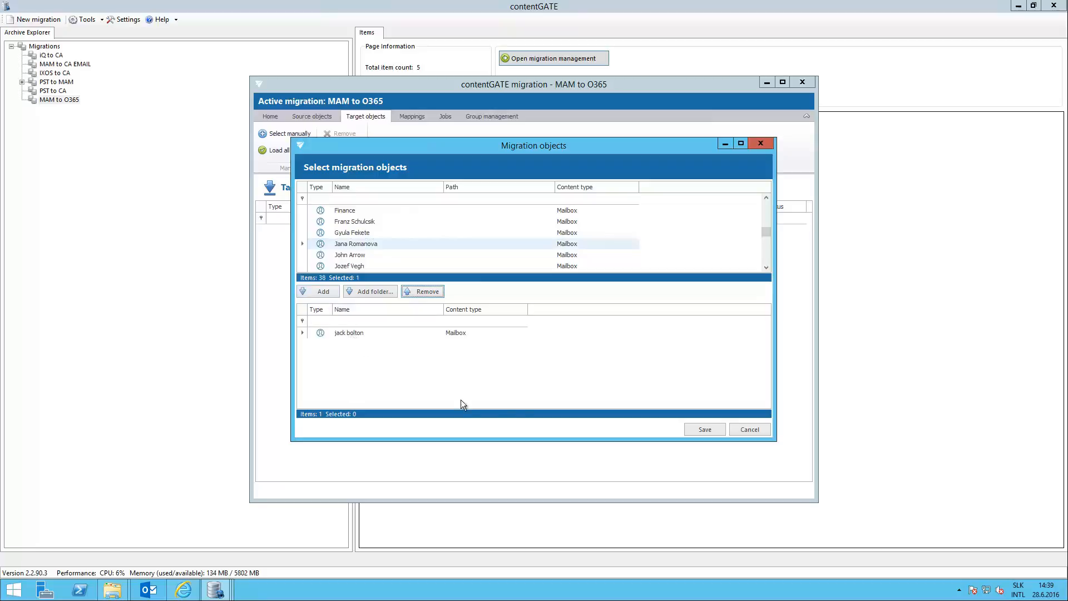
left_click(705, 429)
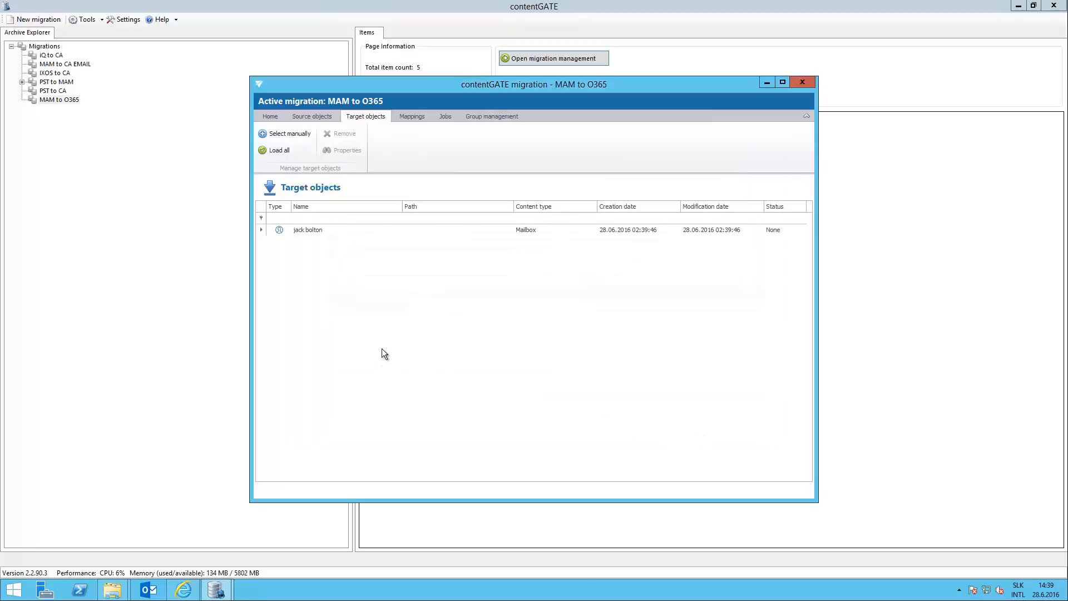
Create a mapping from the Migrated source folder to the target mailbox and accept it.
left_click(411, 118)
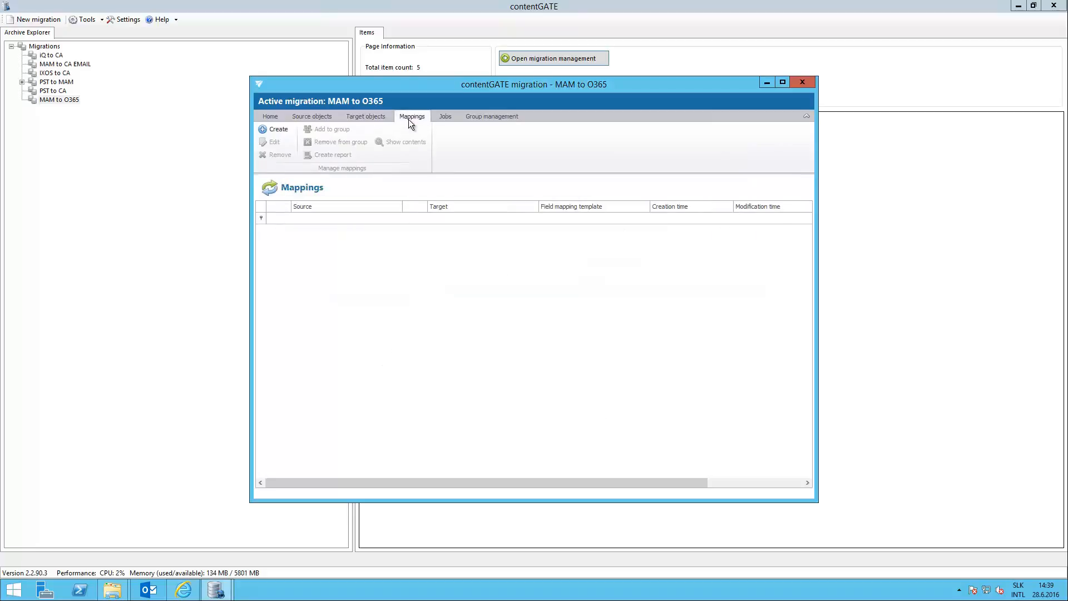
left_click(278, 129)
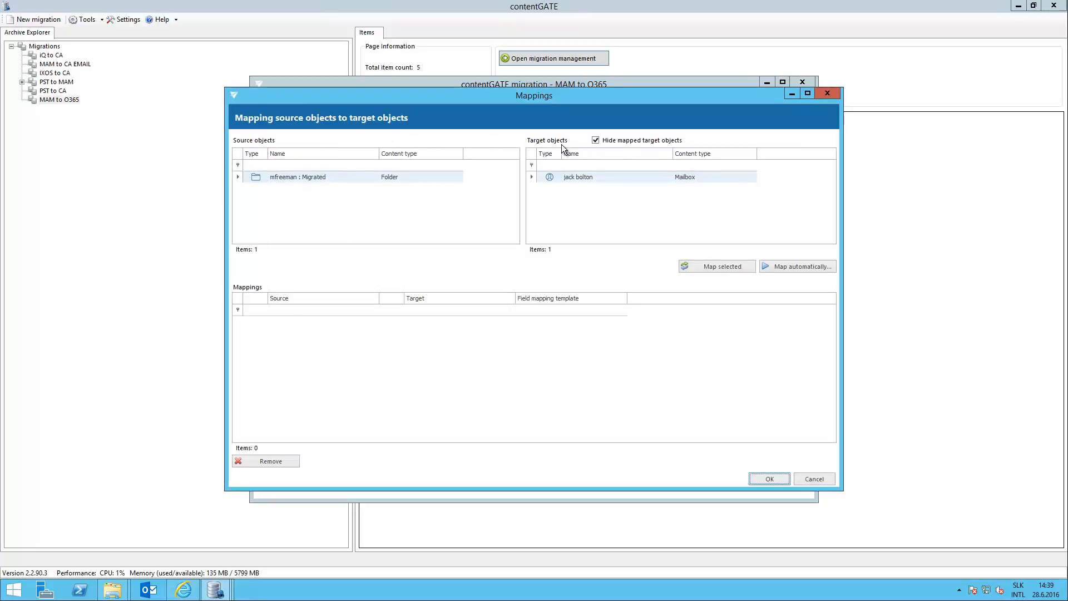
left_click(707, 270)
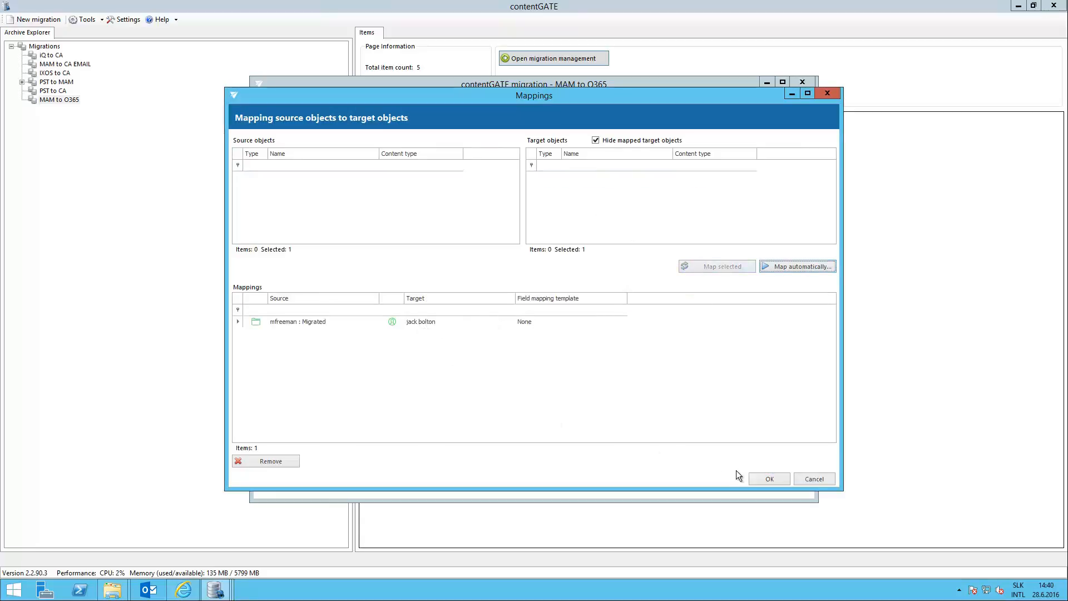
left_click(761, 480)
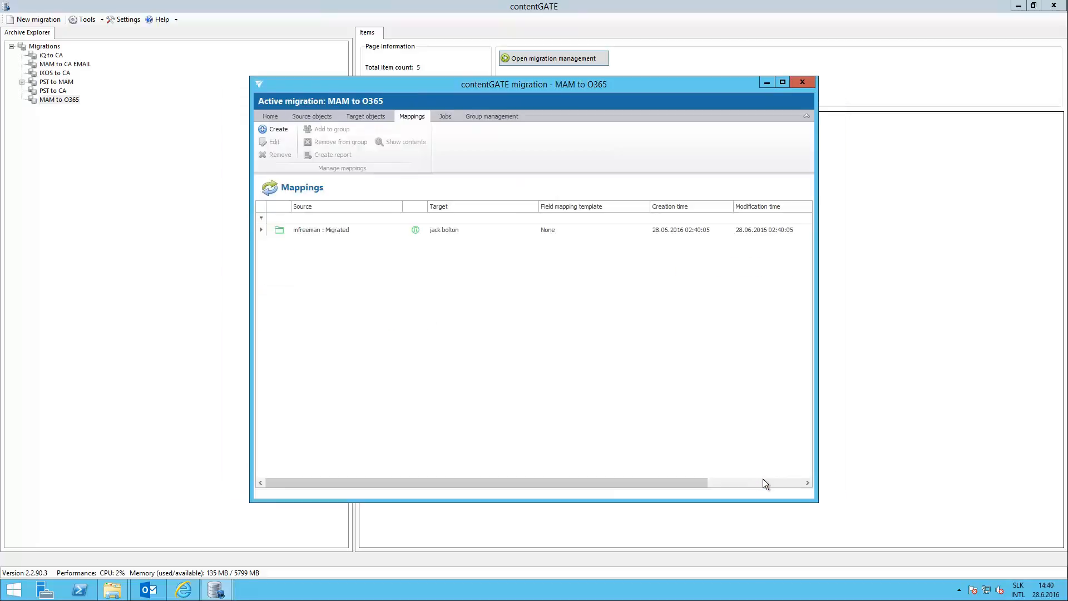
Create a group named My group with the Migrated folder mapping as its member, and view the group's members.
left_click(480, 119)
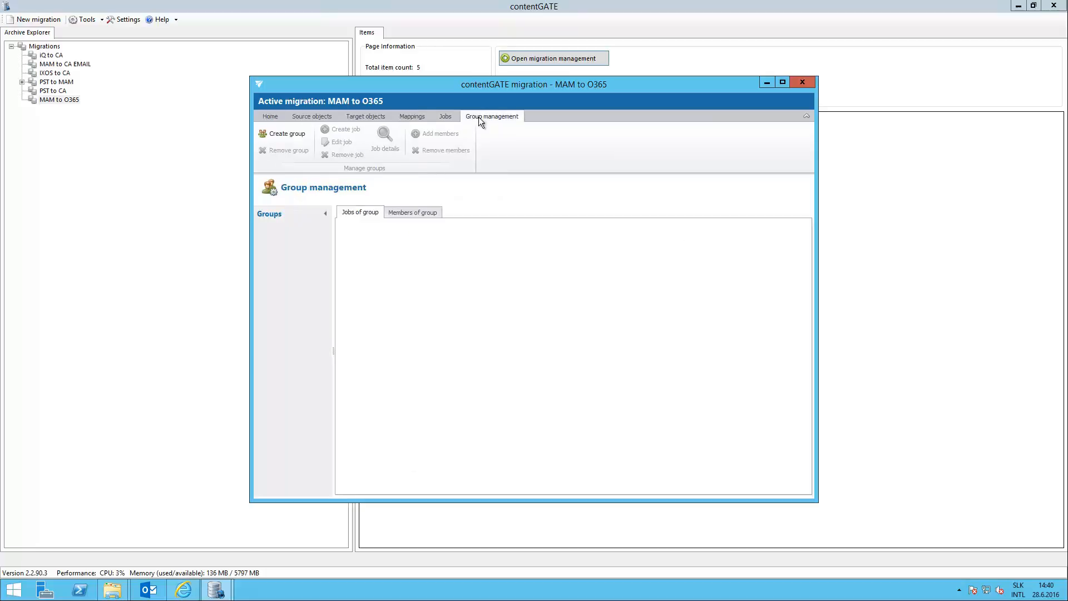
left_click(288, 135)
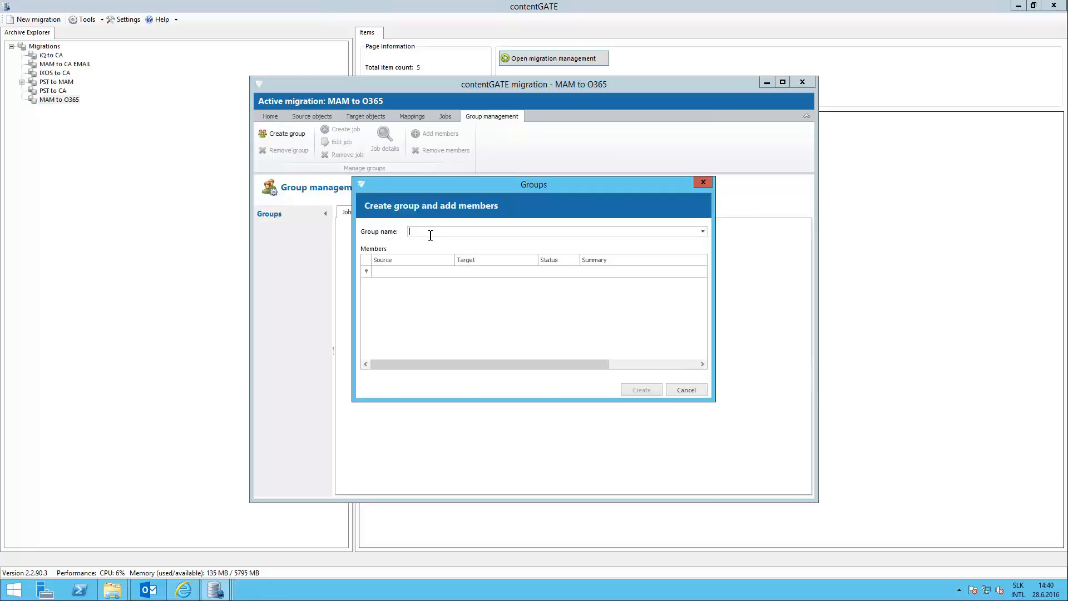
type("My group")
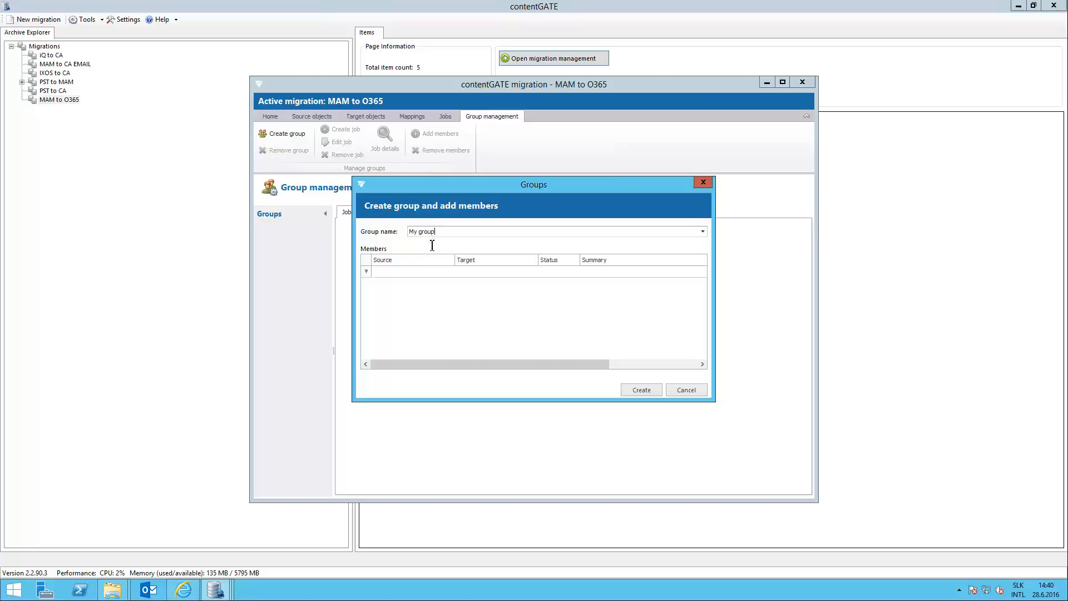
right_click(437, 286)
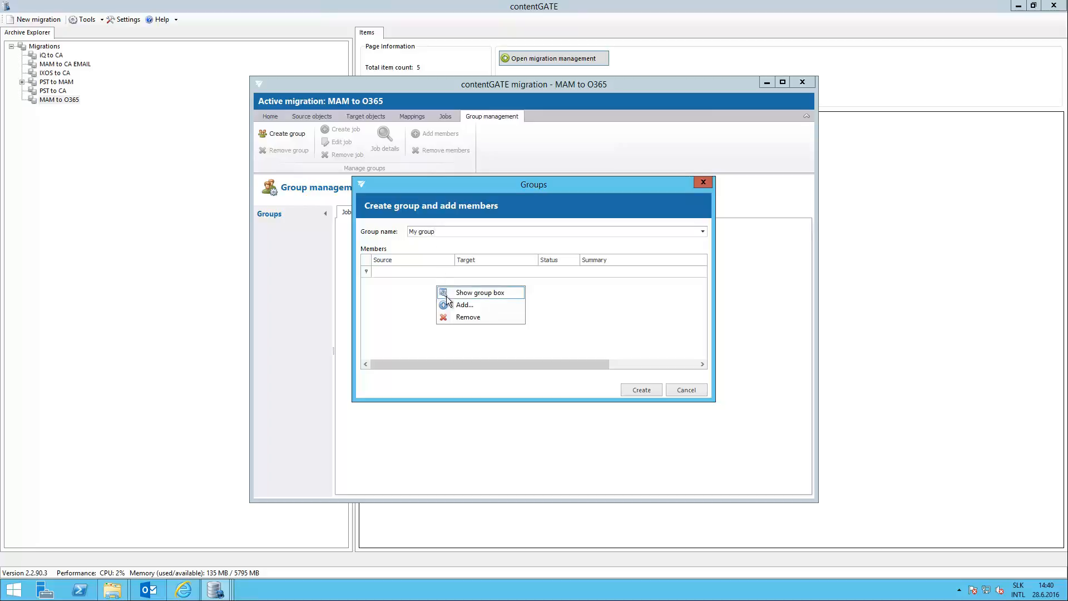
left_click(459, 307)
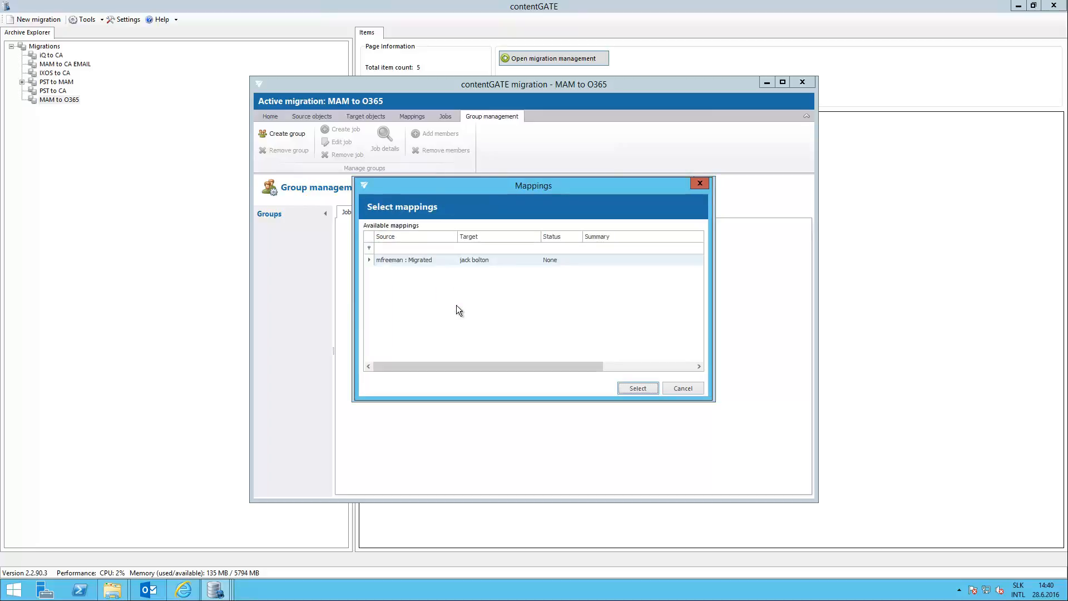
left_click(493, 261)
left_click(632, 387)
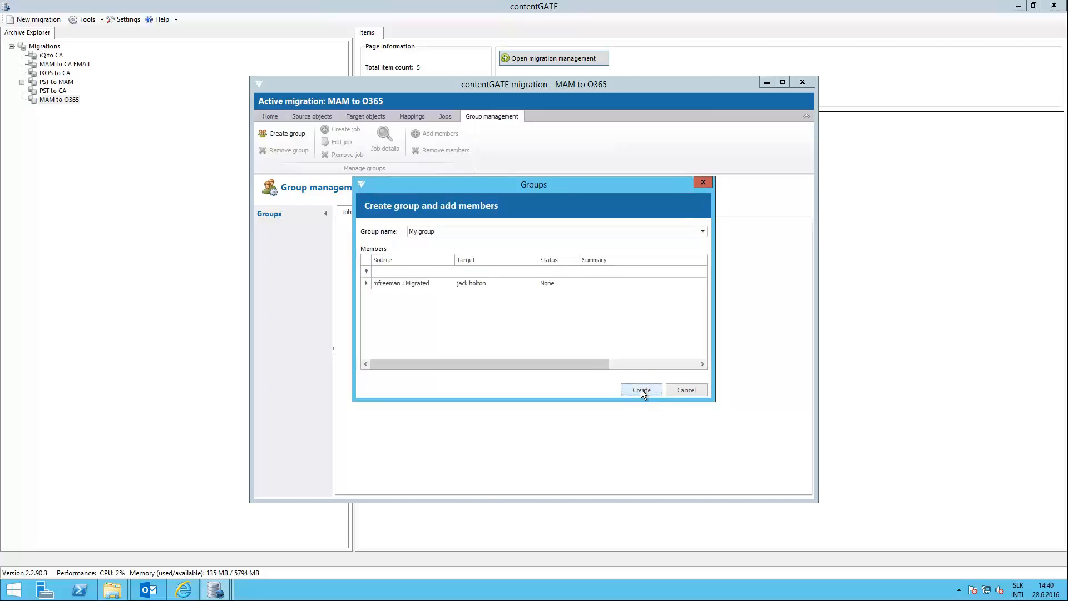
left_click(641, 389)
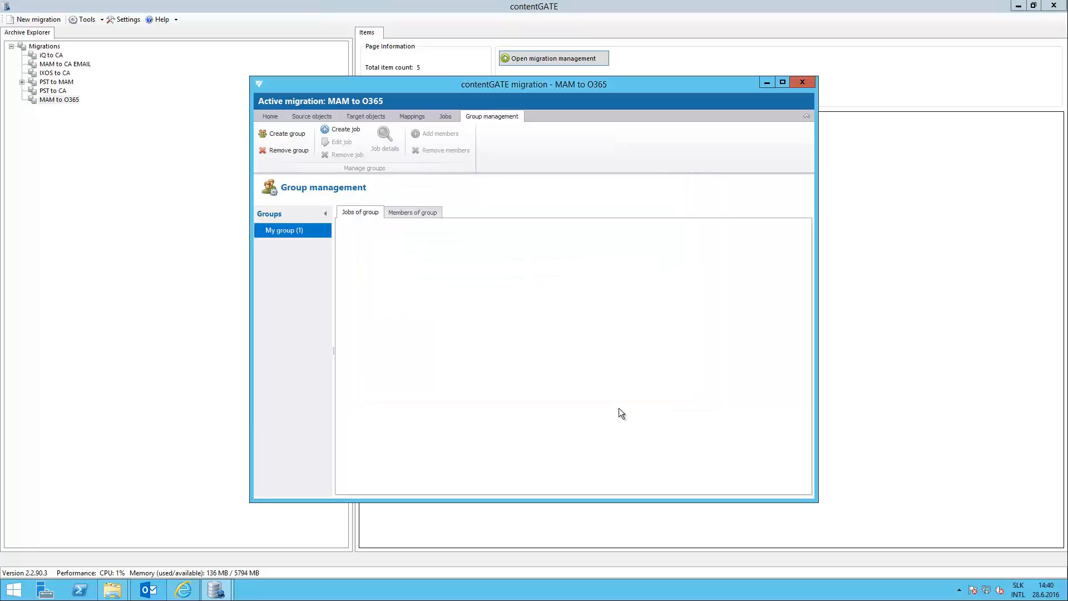
left_click(415, 215)
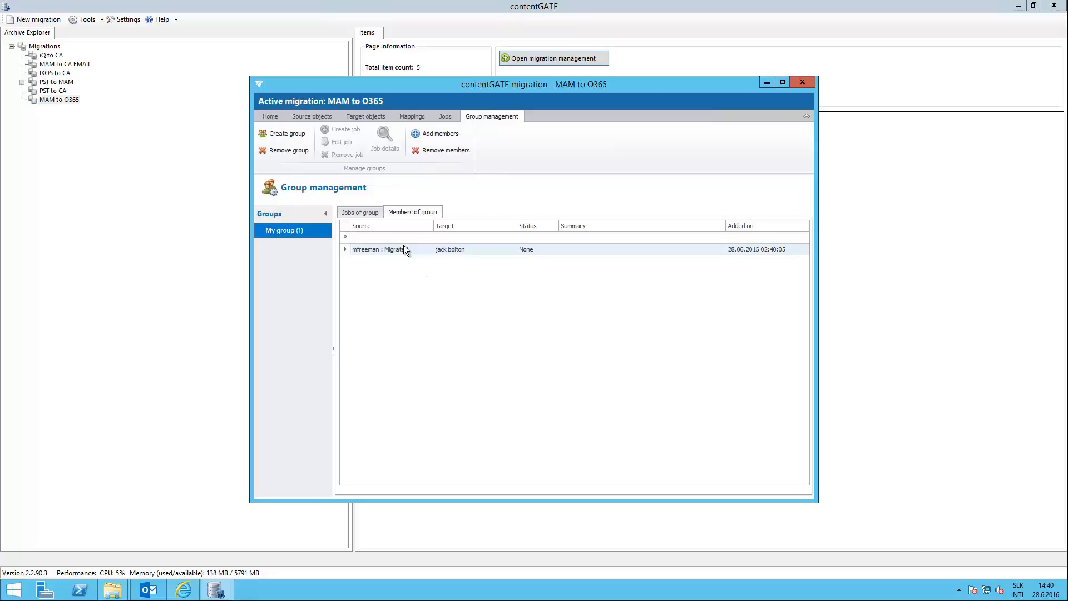
Create a job named Archive job for My group using the Office365 migration workflow.
left_click(368, 215)
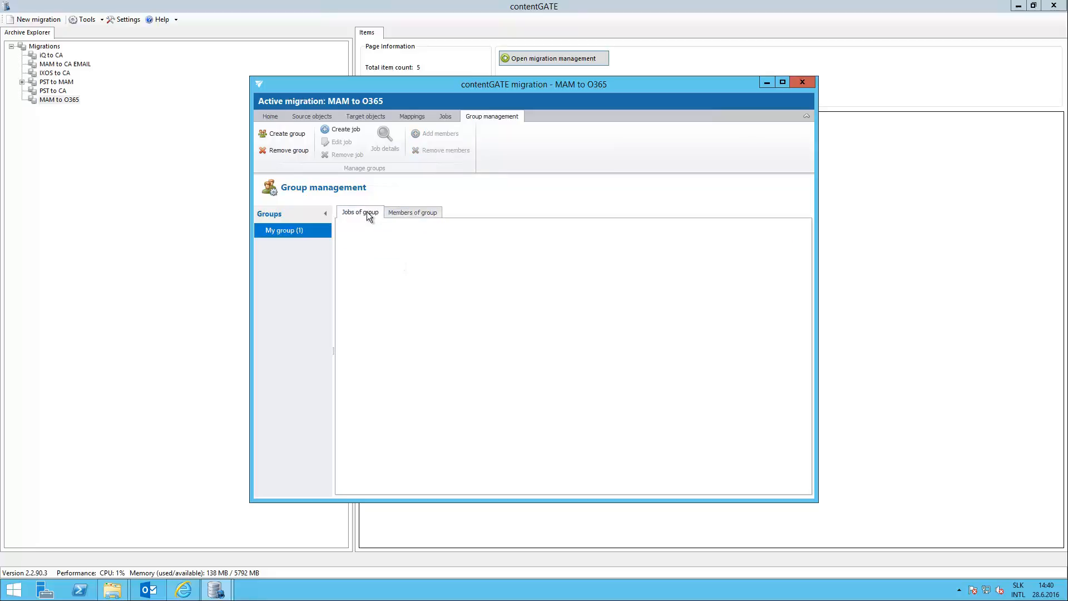
left_click(350, 130)
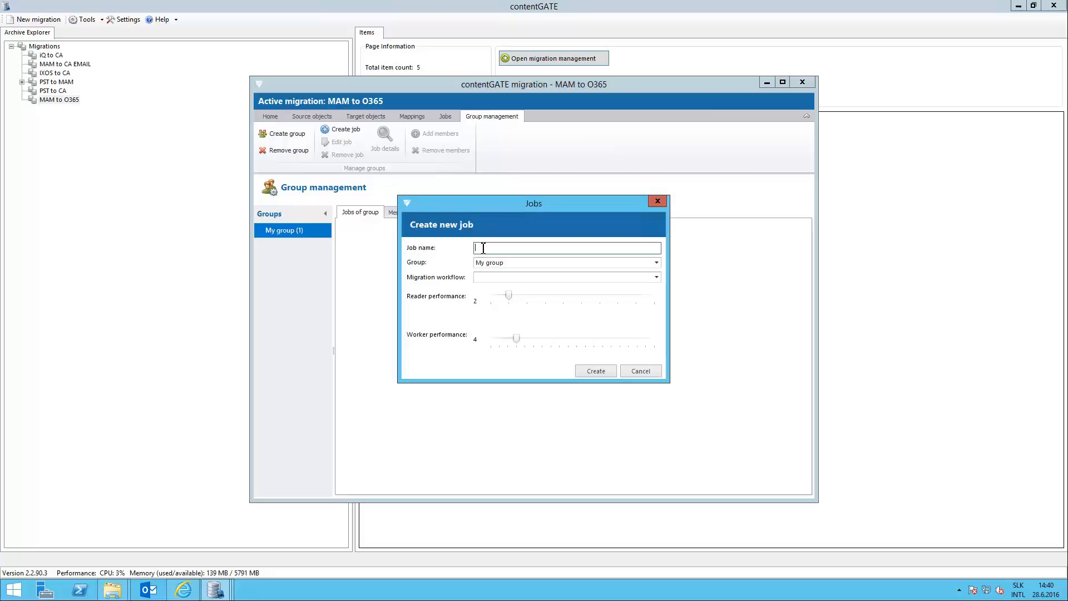
type("Archive job")
left_click(656, 277)
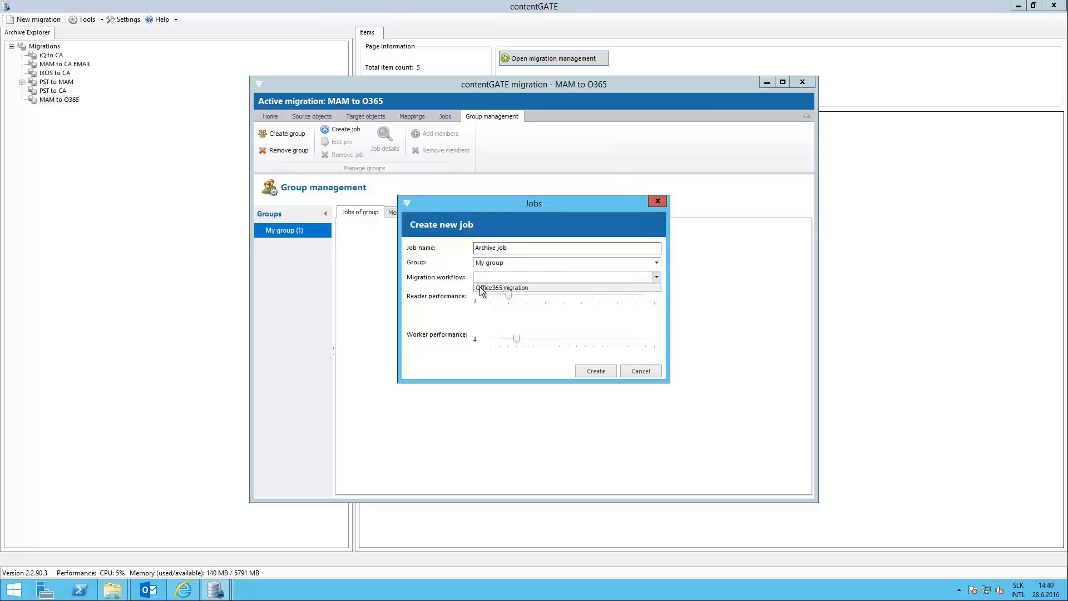
left_click(480, 287)
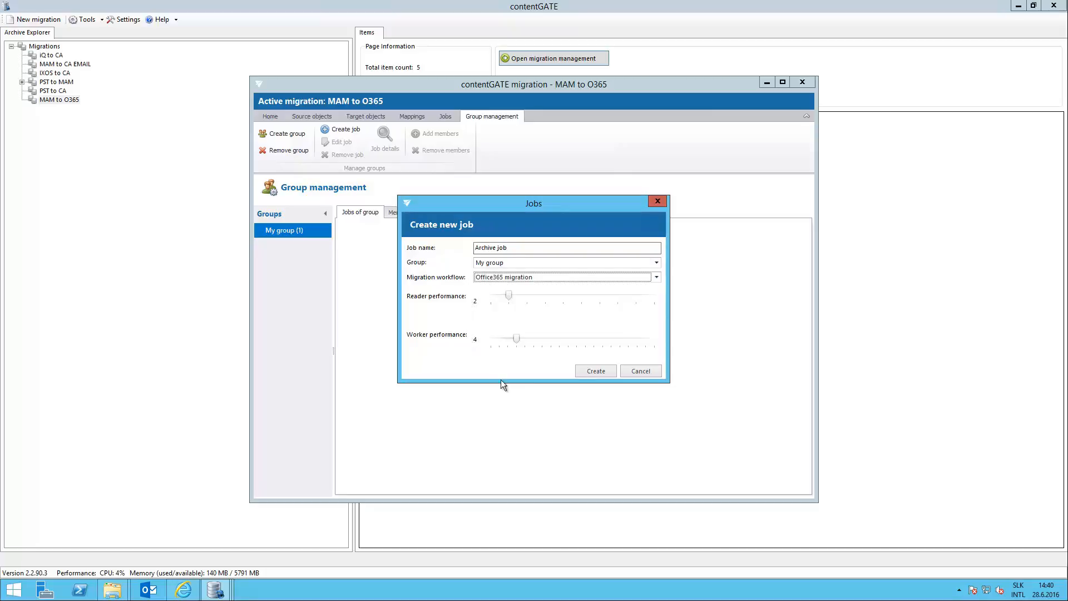
left_click(590, 373)
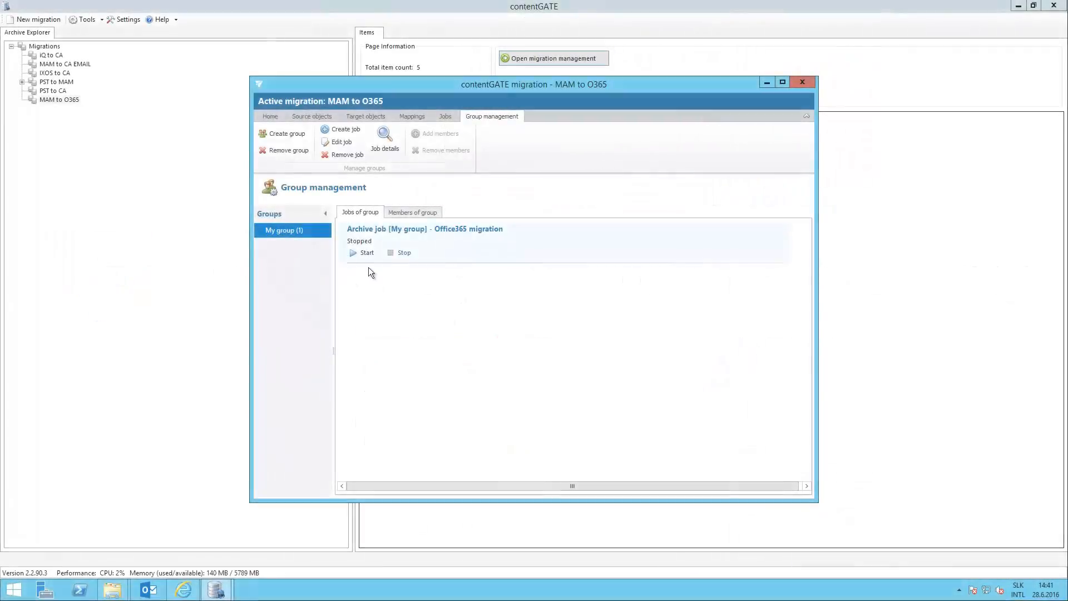
Start the Archive job and open its details from the list of all jobs, enlarged to full screen.
left_click(367, 254)
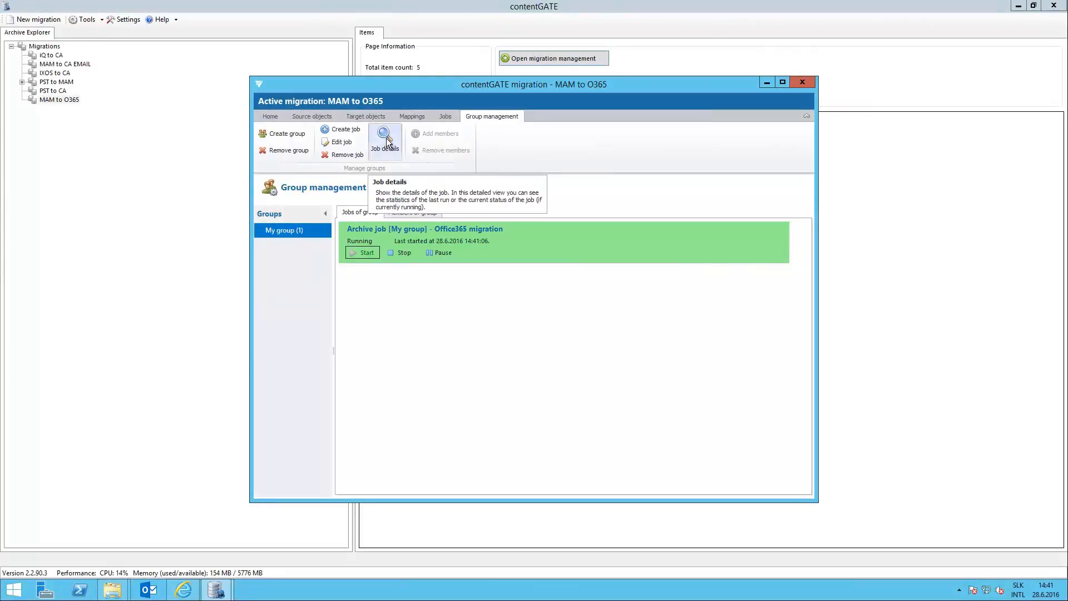
left_click(445, 116)
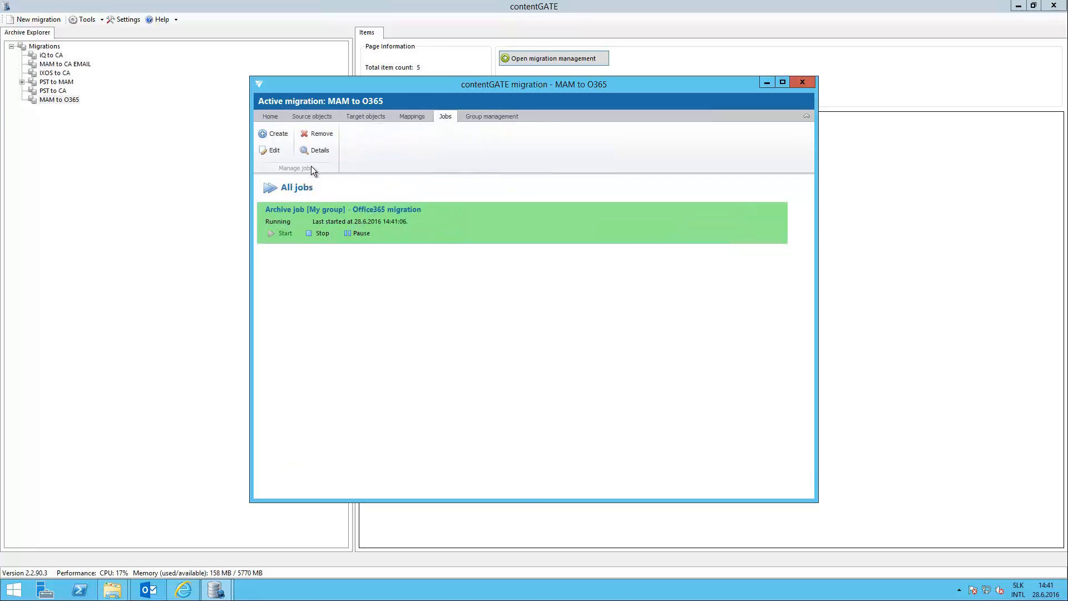
left_click(315, 152)
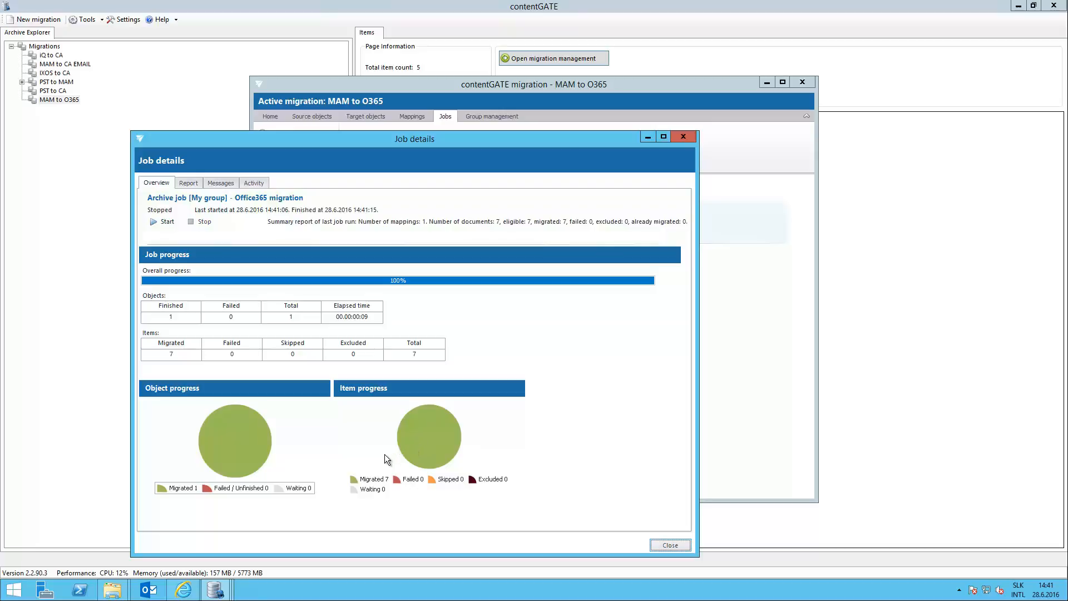
left_click(662, 137)
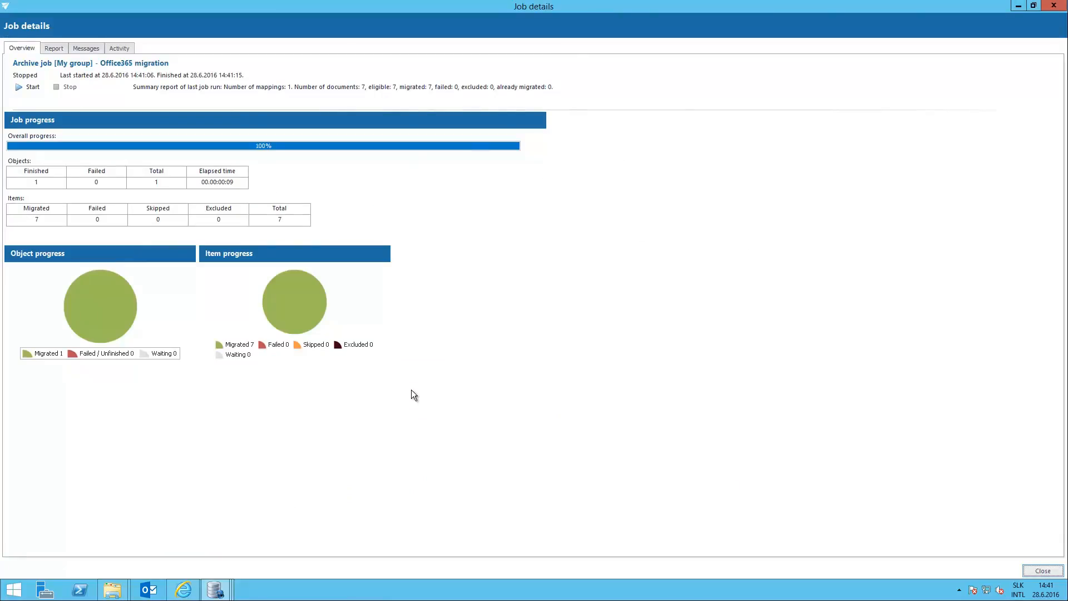
Review the job's report, refreshed messages and reader and worker activity, and close the job details.
left_click(53, 50)
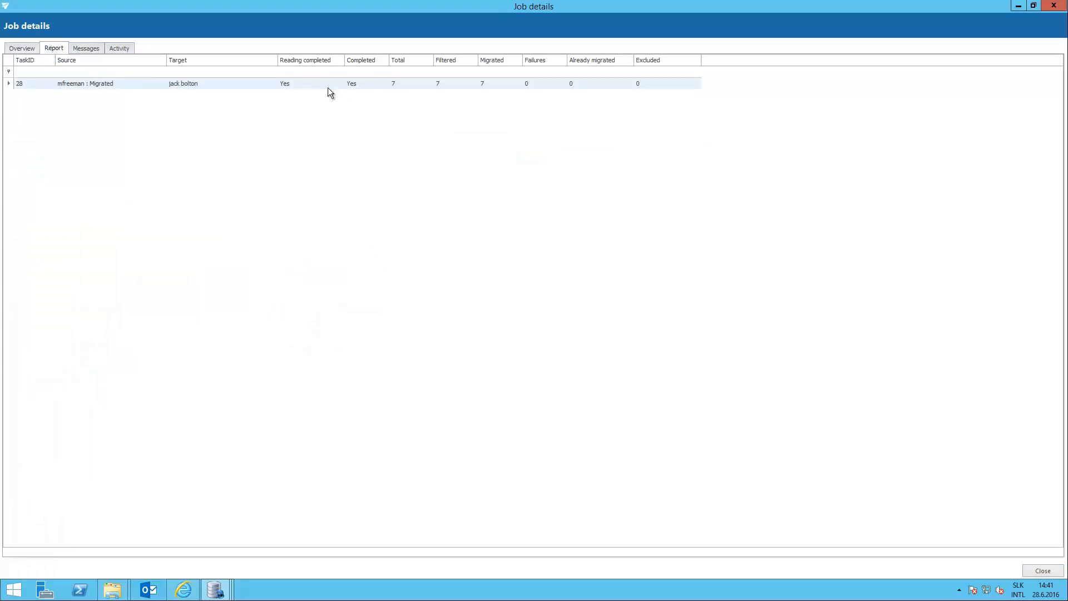
left_click(86, 49)
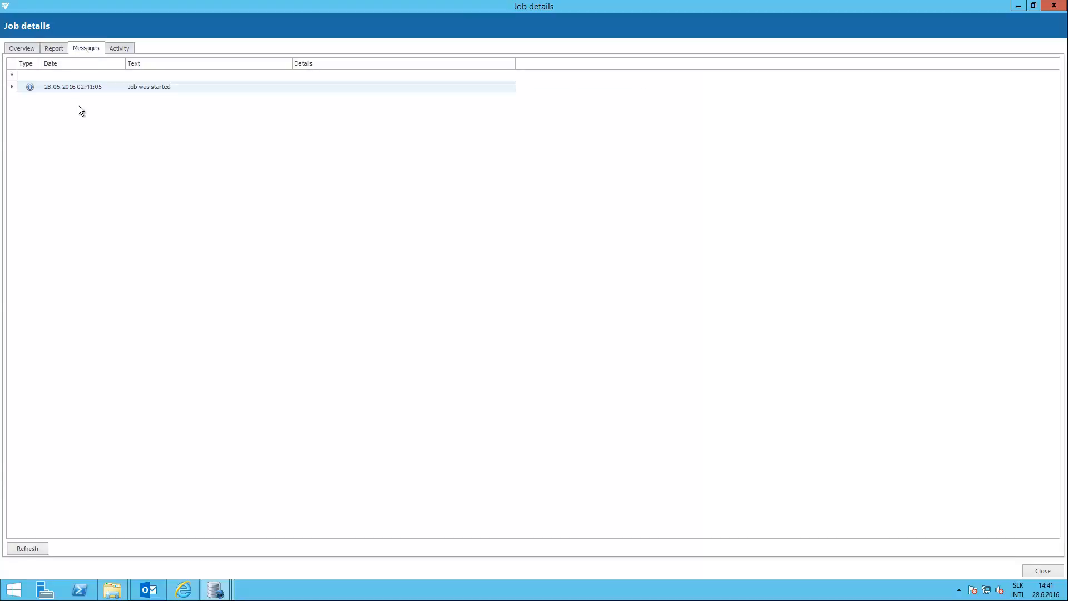
left_click(43, 547)
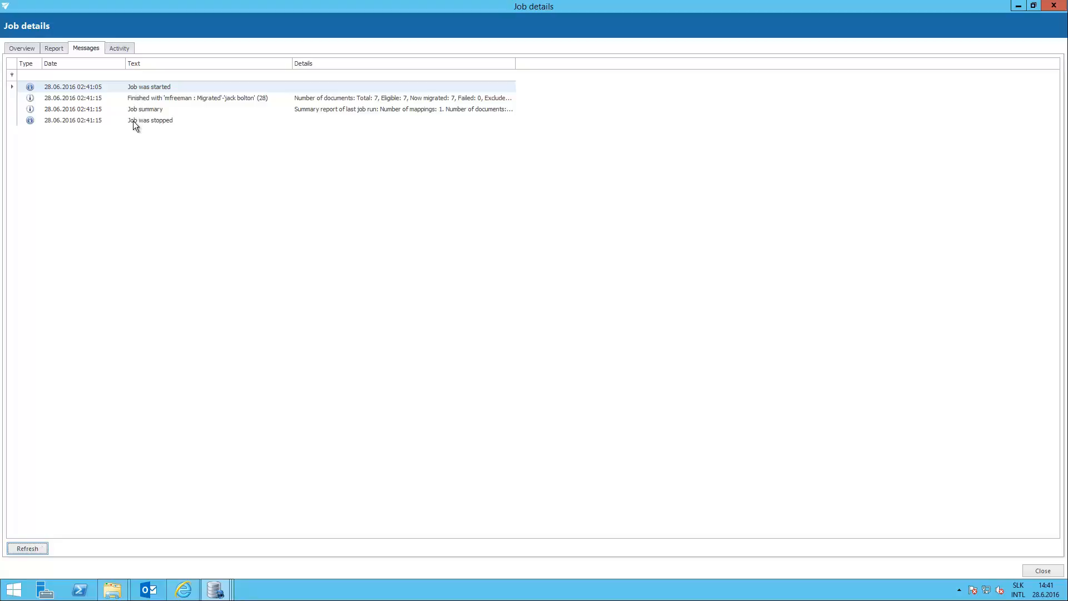
left_click(118, 49)
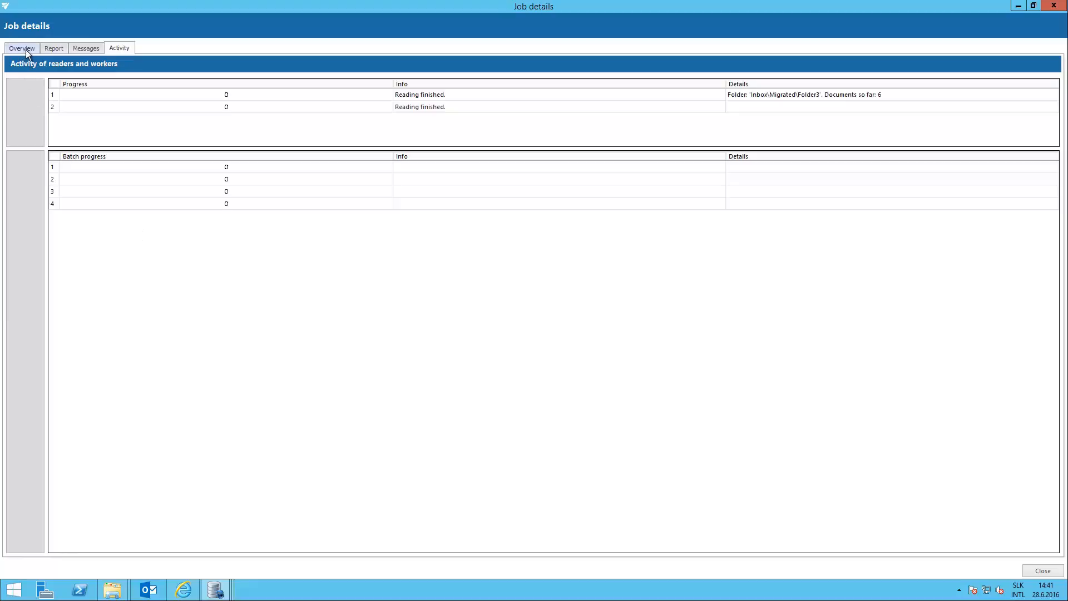
left_click(1055, 6)
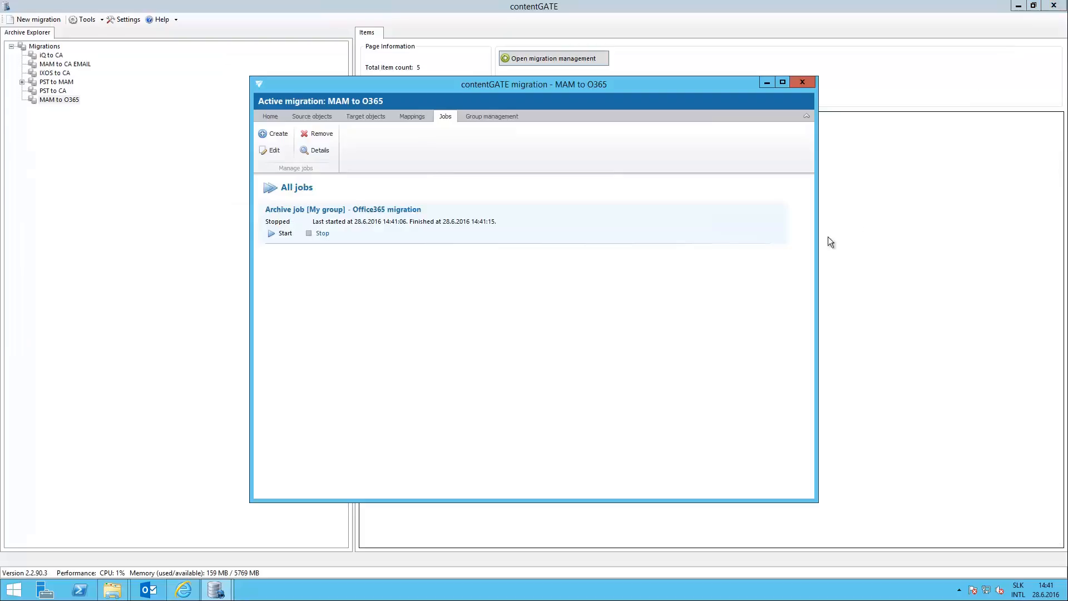
Show the migration's dashboard and refresh its chart of items migrated in the last 7 days.
left_click(271, 117)
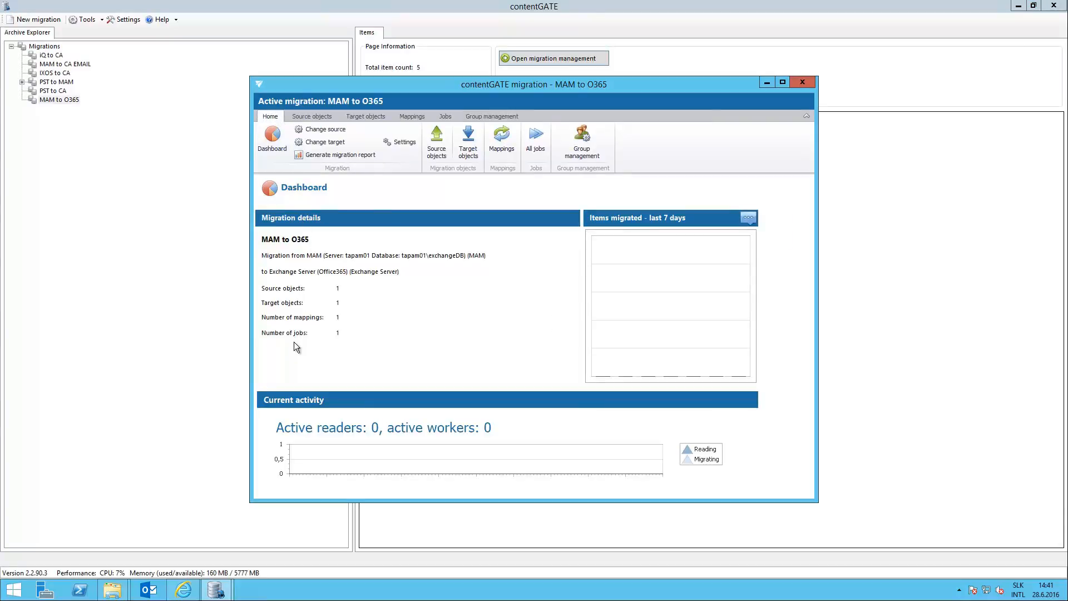
left_click(749, 218)
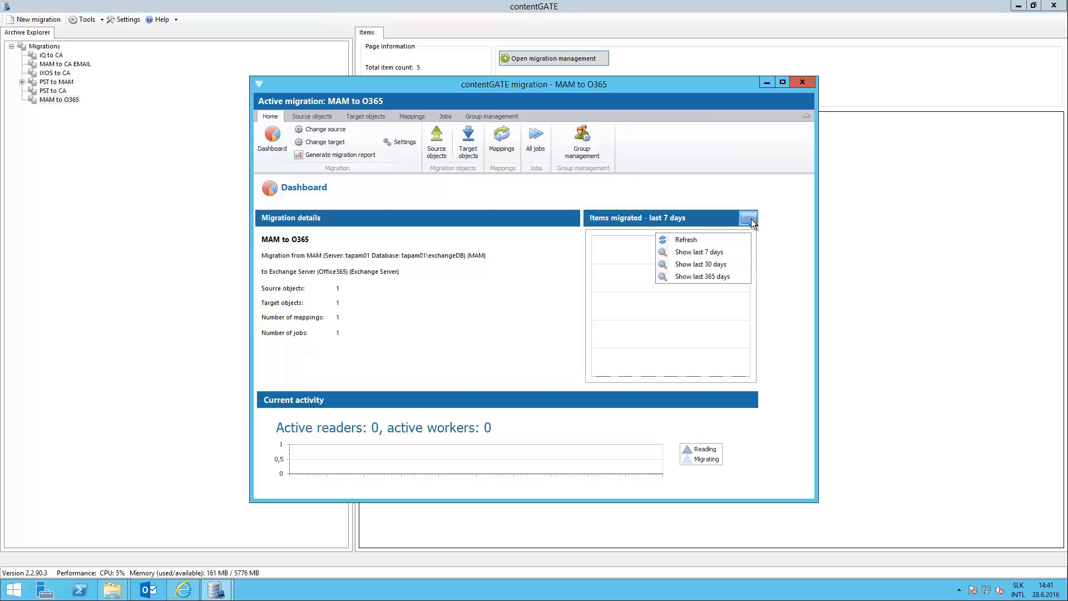
left_click(690, 240)
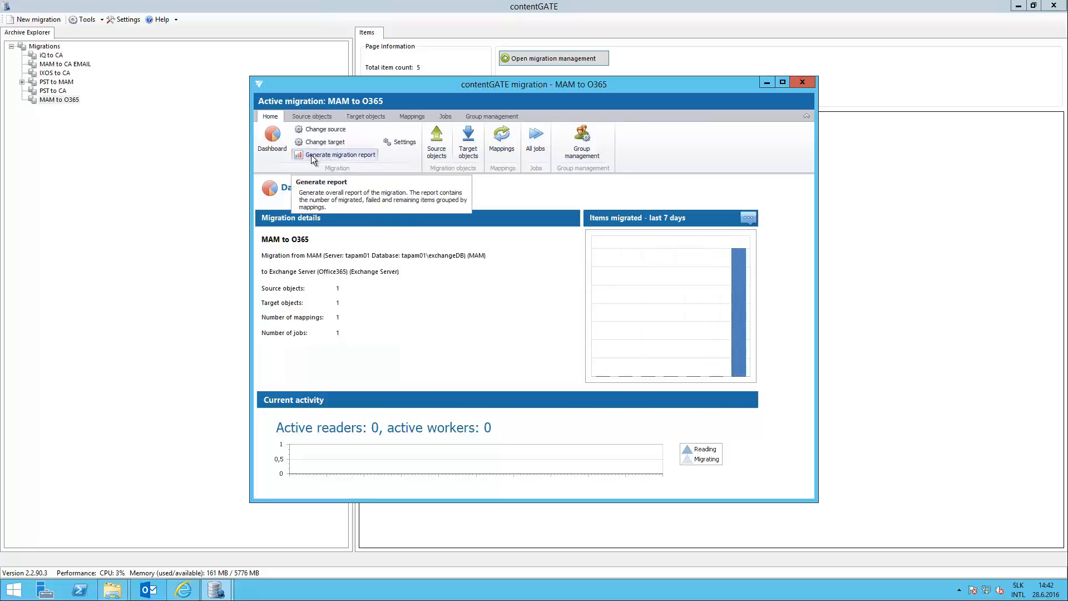
Generate the migration report, read through its pages, view the available export formats and close the report.
left_click(367, 157)
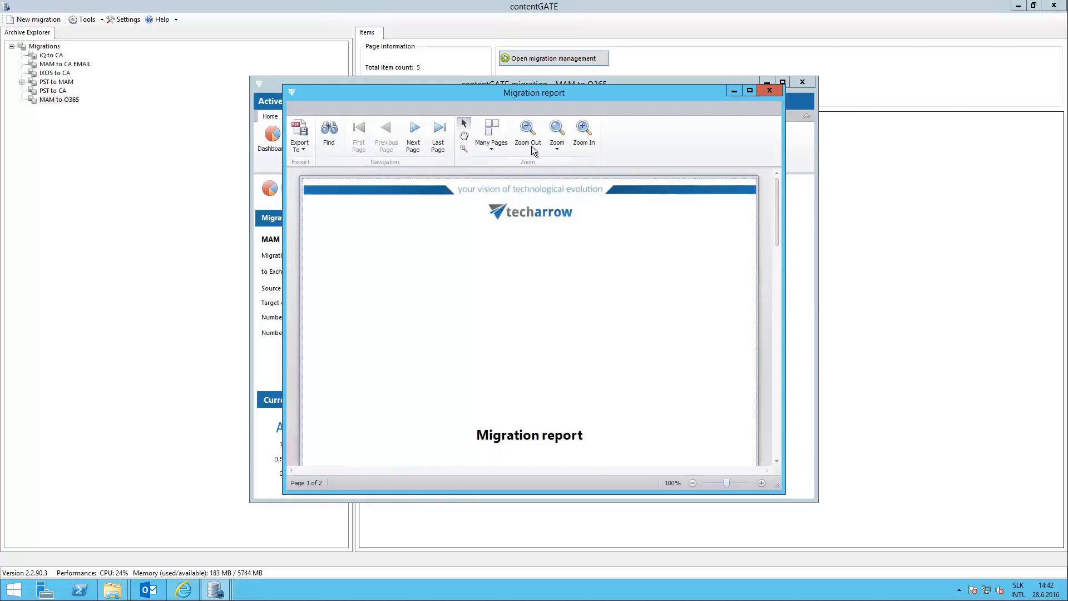
left_click(750, 91)
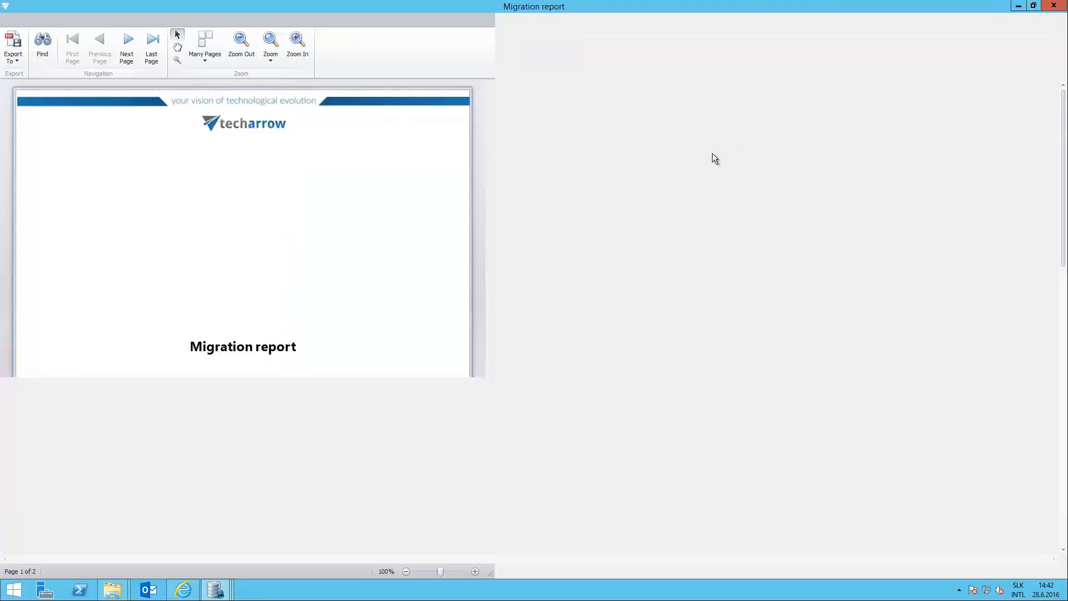
scroll(616, 258, "down", 5)
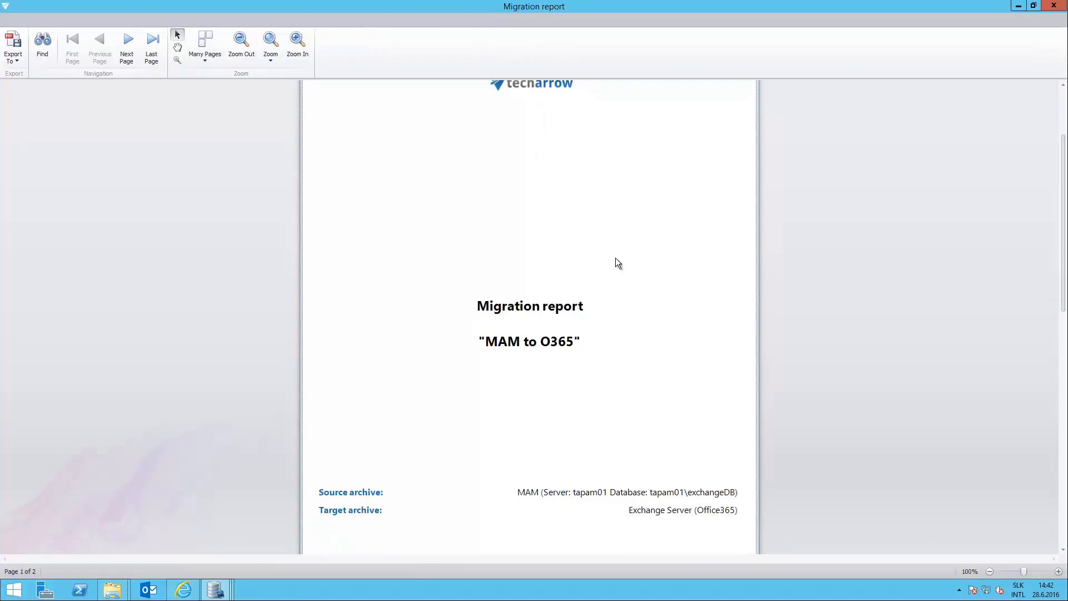
scroll(615, 258, "down", 5)
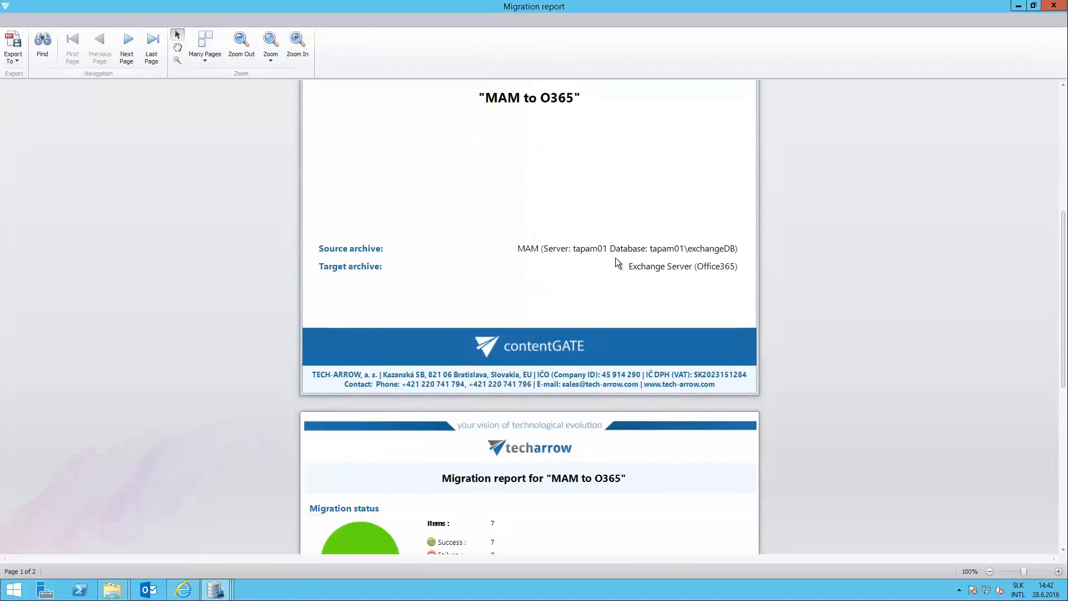
scroll(616, 258, "down", 3)
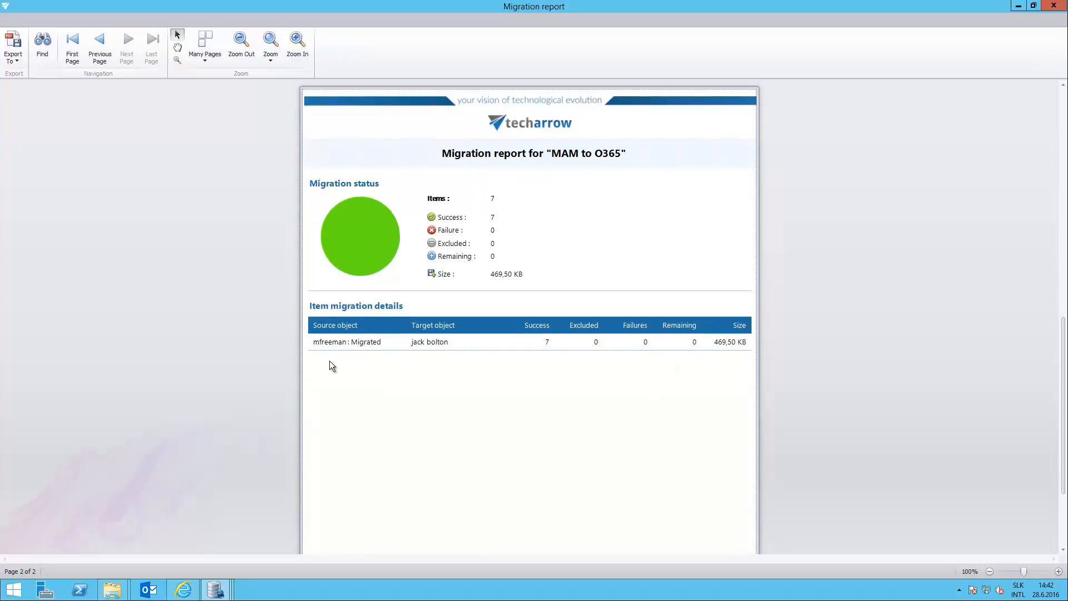
left_click(18, 61)
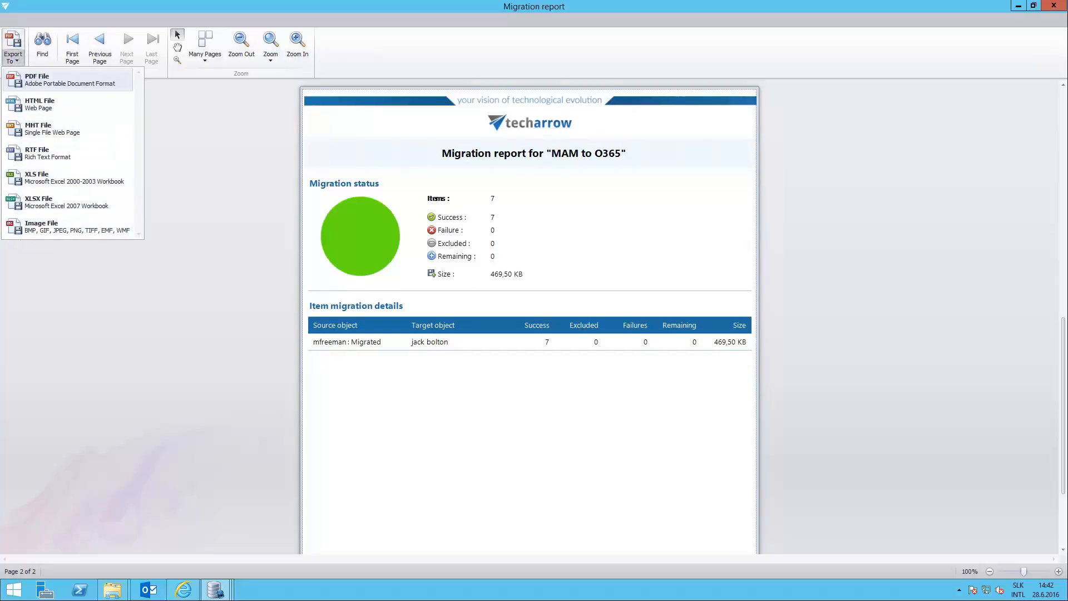
left_click(1055, 6)
left_click(1055, 6)
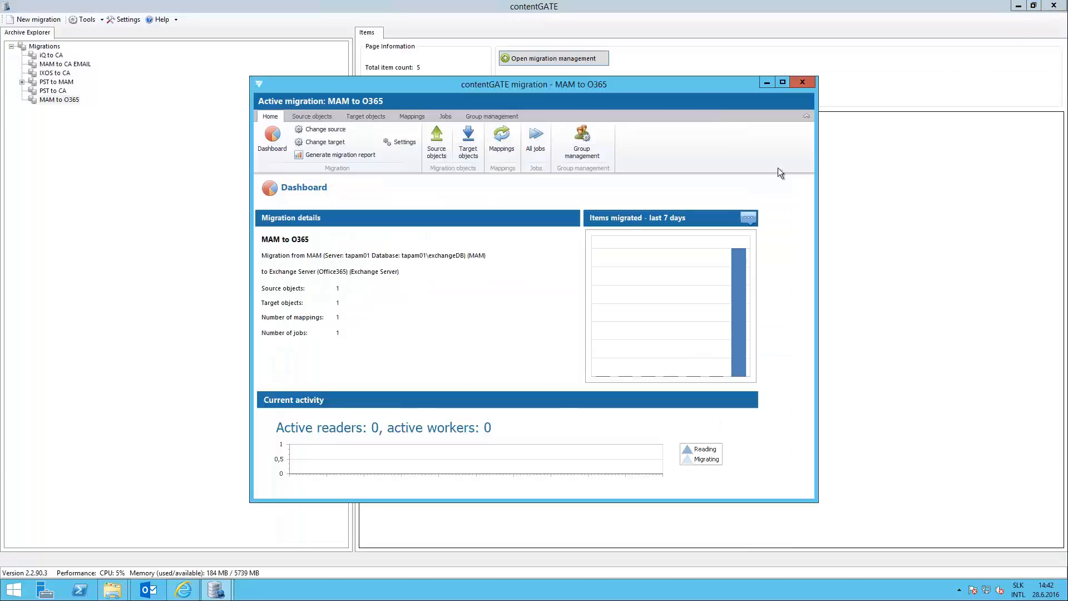
Open the migration's mappings, and in Outlook on the web browse the target mailbox's Migrated folder and its Folder1 subfolder.
left_click(412, 118)
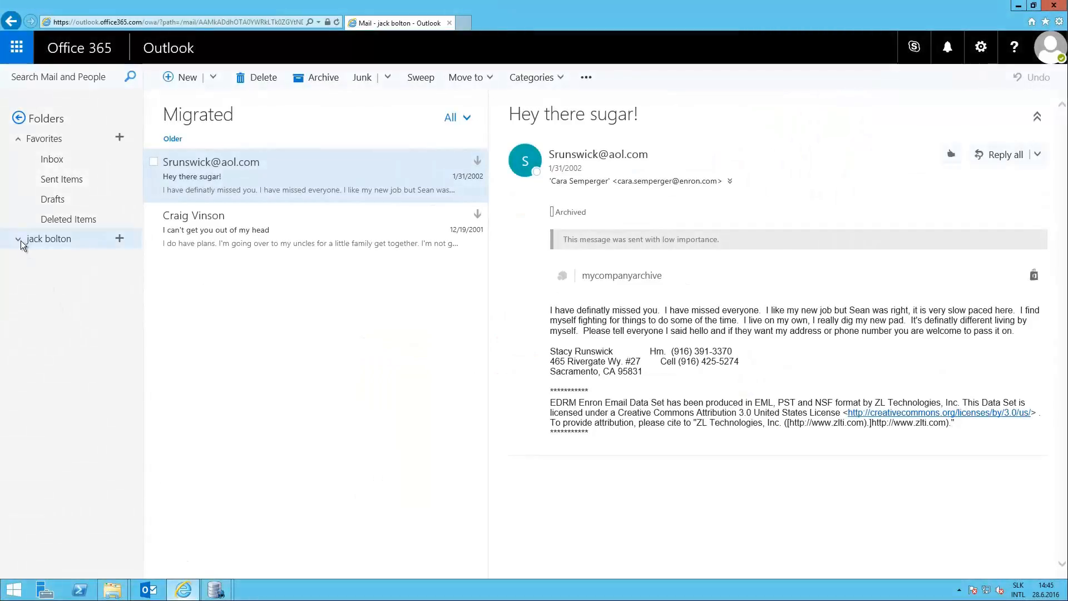
left_click(21, 240)
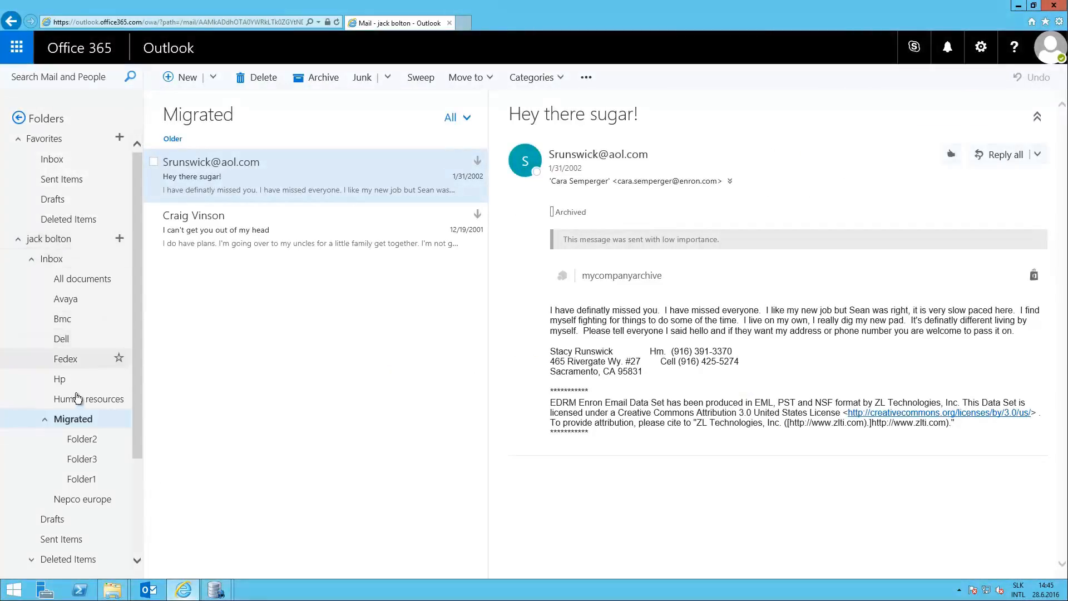
left_click(87, 424)
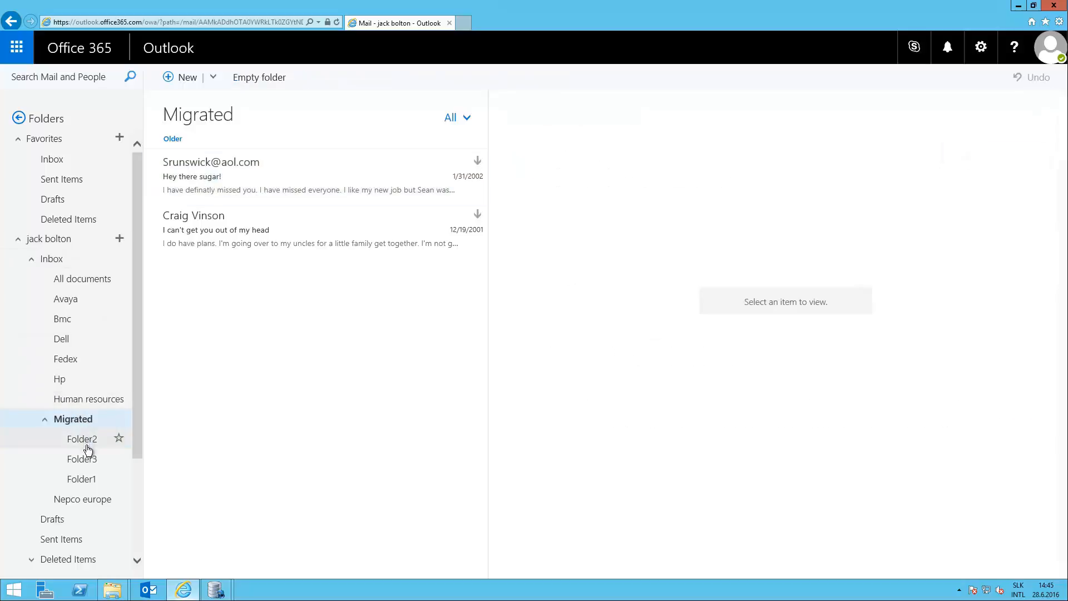
left_click(84, 485)
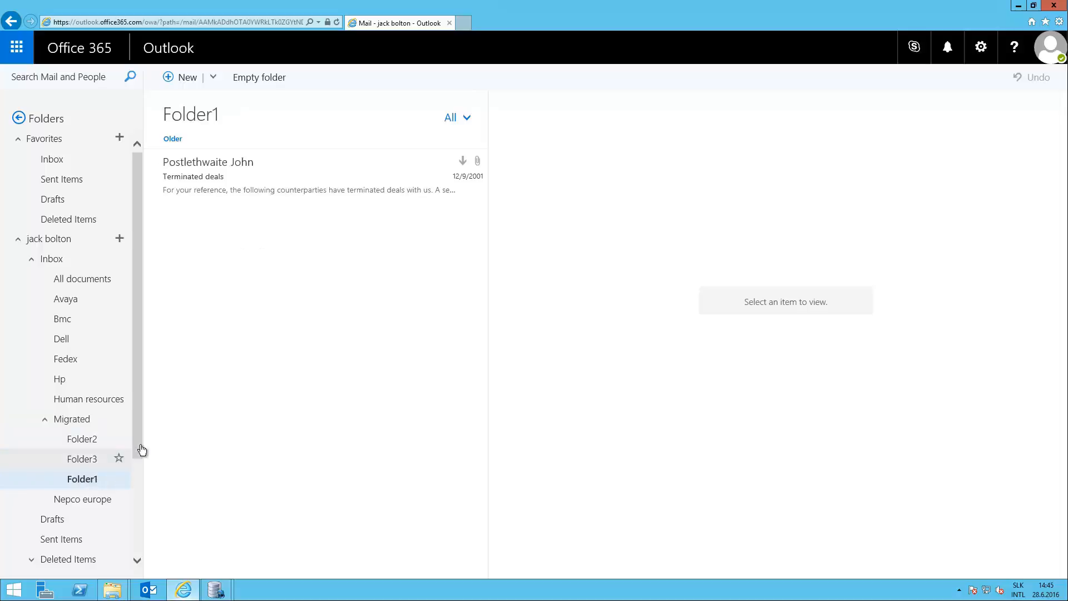
Open the Terminated deals message in Folder1 and view its Excel attachment.
left_click(234, 175)
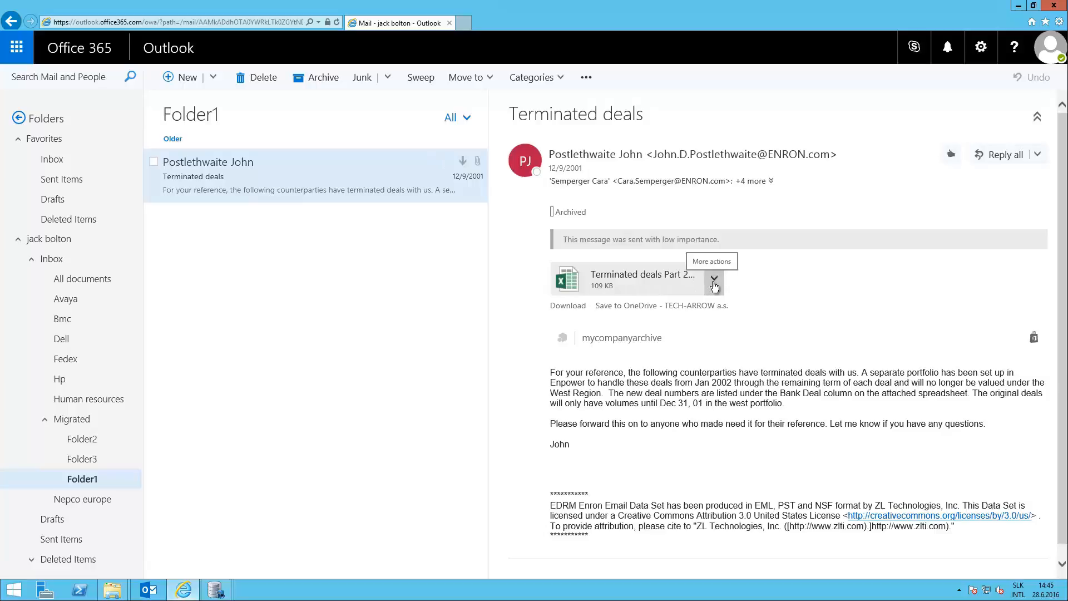
left_click(714, 280)
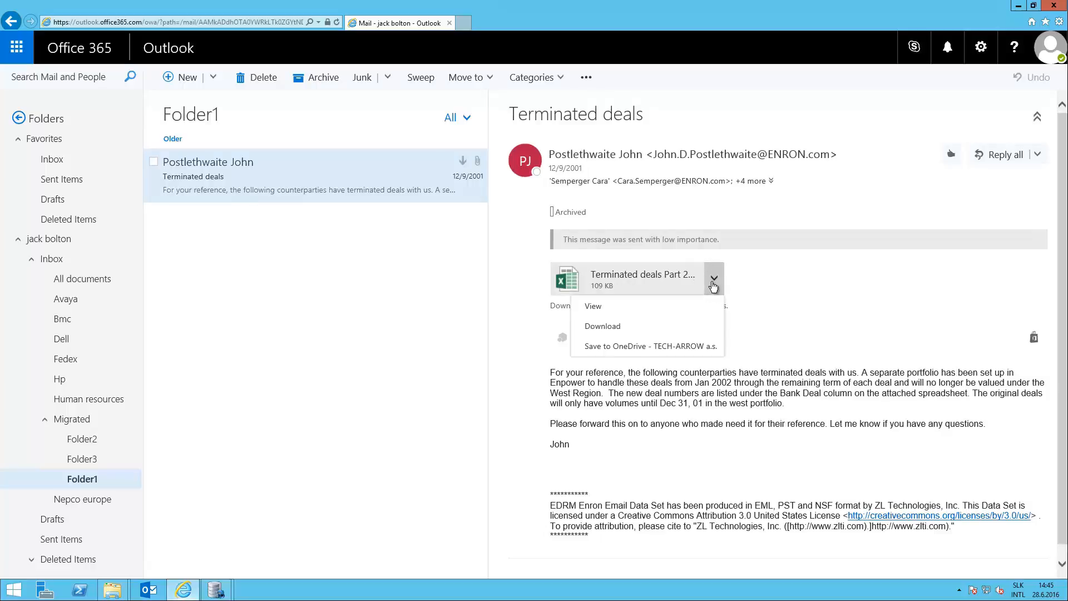
left_click(592, 306)
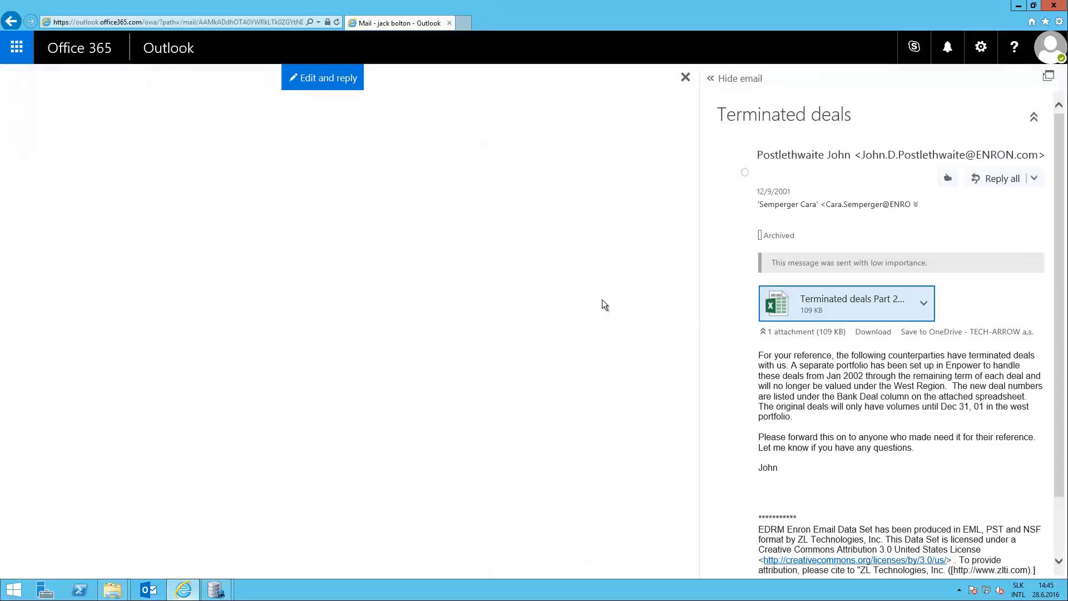